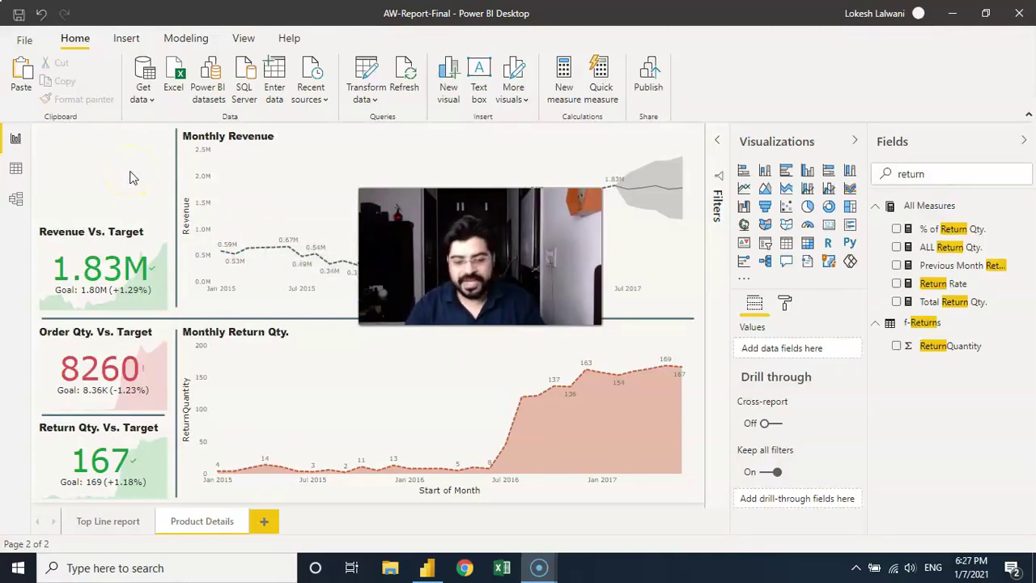
- Place a copy of the horizontal divider line above the Revenue Vs. Target card on the Product Details page
{"action": "left_click", "coordinate": [148, 182]}
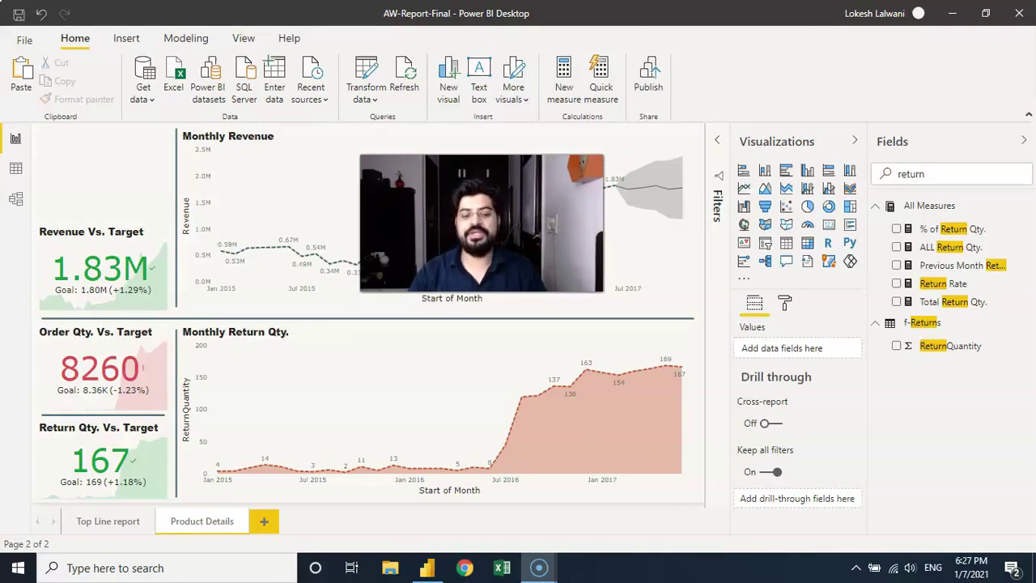
{"action": "left_click", "coordinate": [125, 417]}
{"action": "left_click_drag", "start_coordinate": [142, 421], "coordinate": [136, 212]}
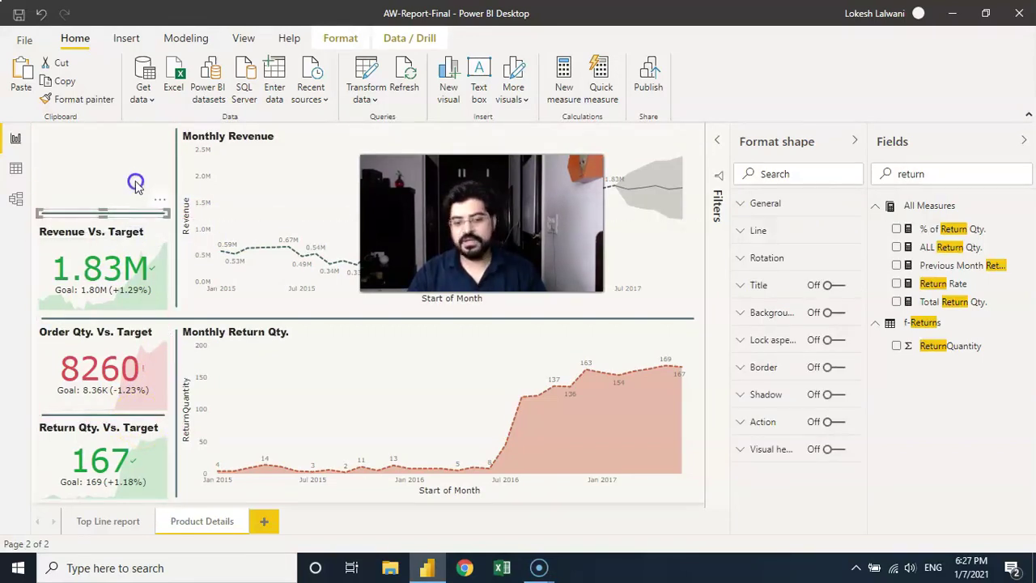
{"action": "left_click", "coordinate": [135, 180]}
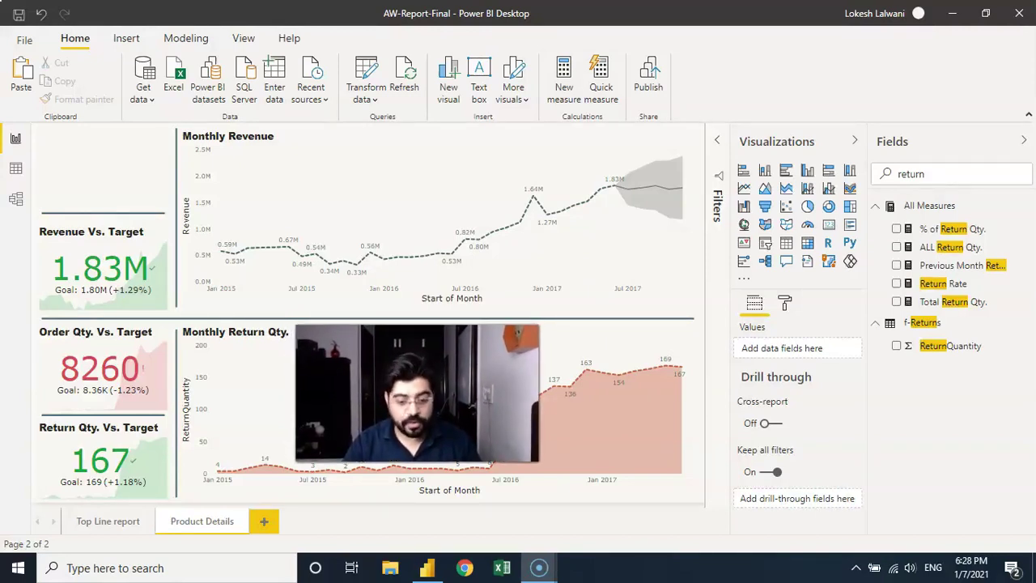
{"action": "left_click", "coordinate": [124, 171]}
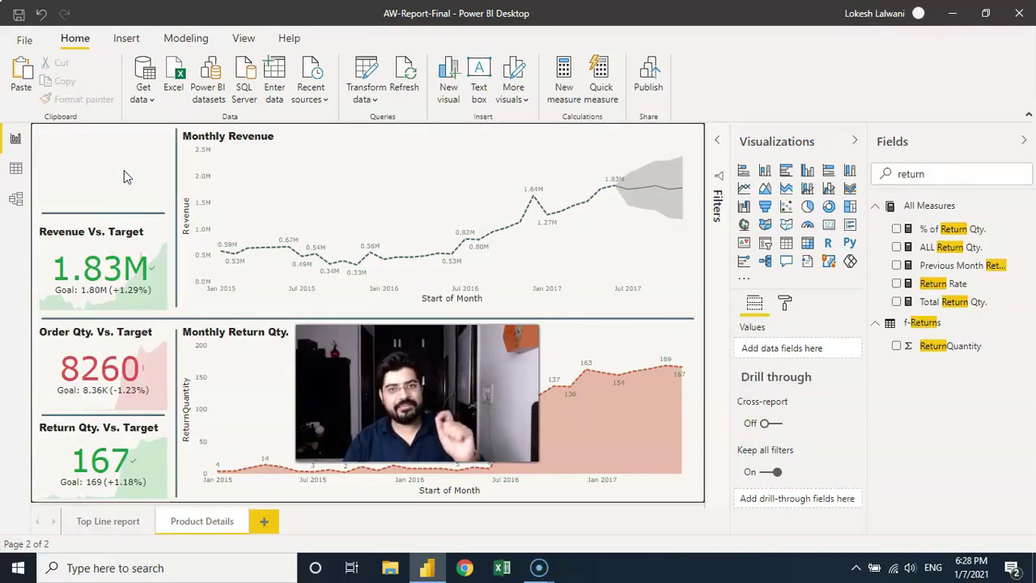
- Examine the return rates by product in the Top Line report's table, down to the Road-650 Red, 52 row
{"action": "left_click", "coordinate": [96, 522]}
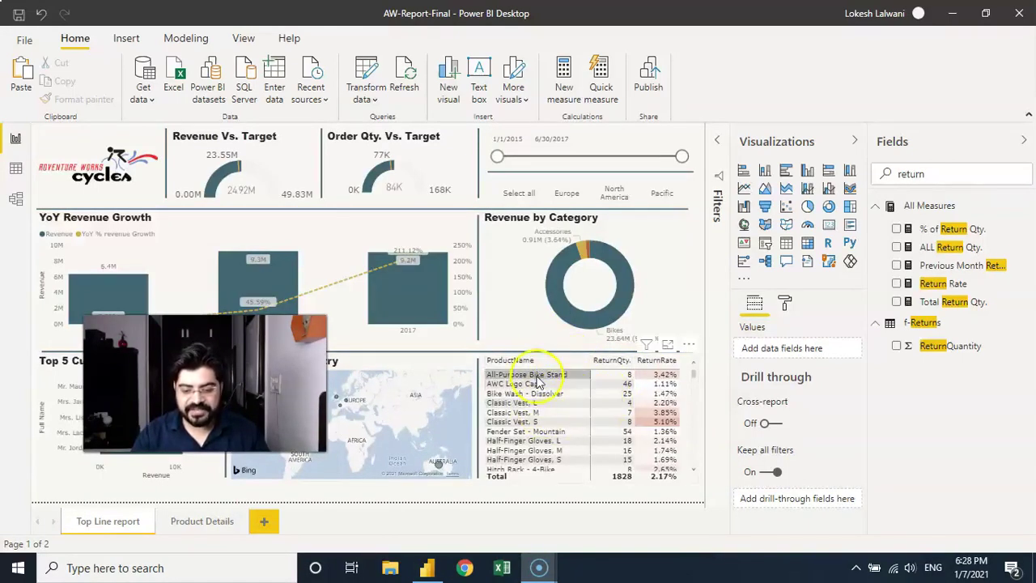
{"action": "scroll", "coordinate": [696, 376], "scroll_direction": "down", "scroll_amount": 2}
{"action": "mouse_move", "coordinate": [696, 377]}
{"action": "left_mouse_down"}
{"action": "mouse_move", "coordinate": [698, 459]}
{"action": "mouse_move", "coordinate": [693, 366]}
{"action": "left_mouse_up"}
{"action": "left_click", "coordinate": [693, 371]}
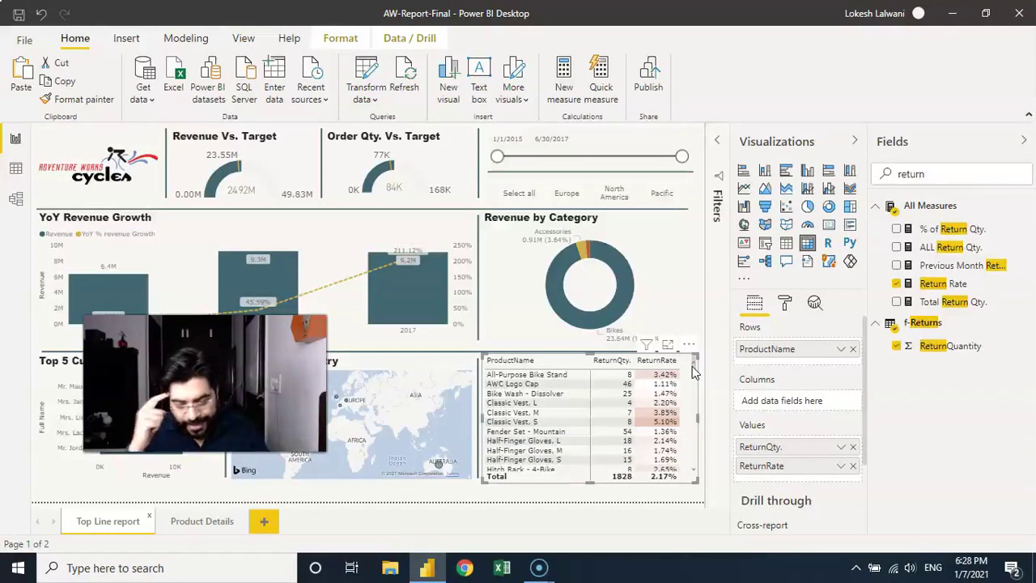
{"action": "left_click", "coordinate": [696, 374]}
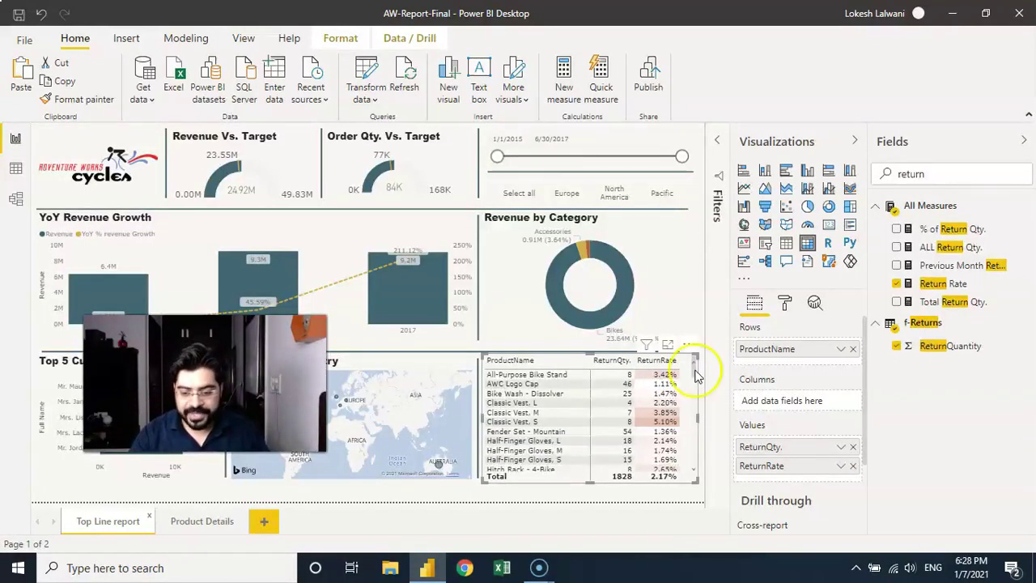
{"action": "left_click_drag", "start_coordinate": [696, 374], "coordinate": [698, 402]}
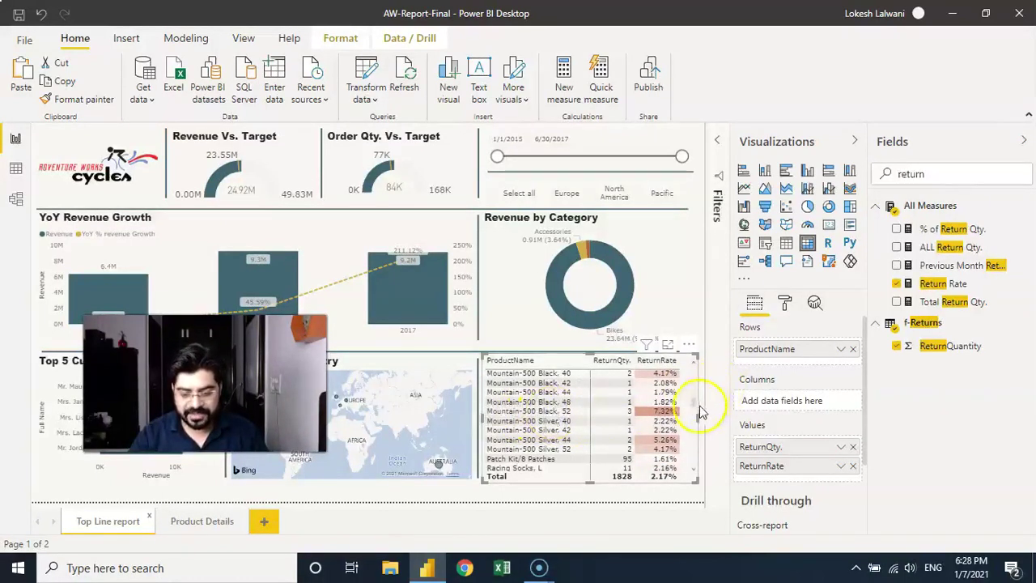
{"action": "left_click_drag", "start_coordinate": [696, 405], "coordinate": [693, 432]}
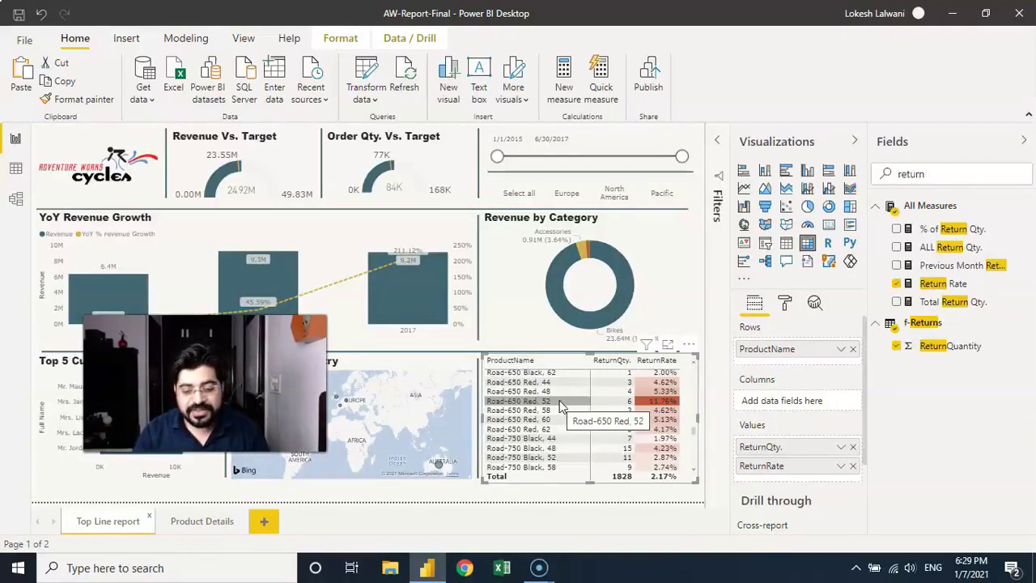
{"action": "left_click", "coordinate": [532, 404]}
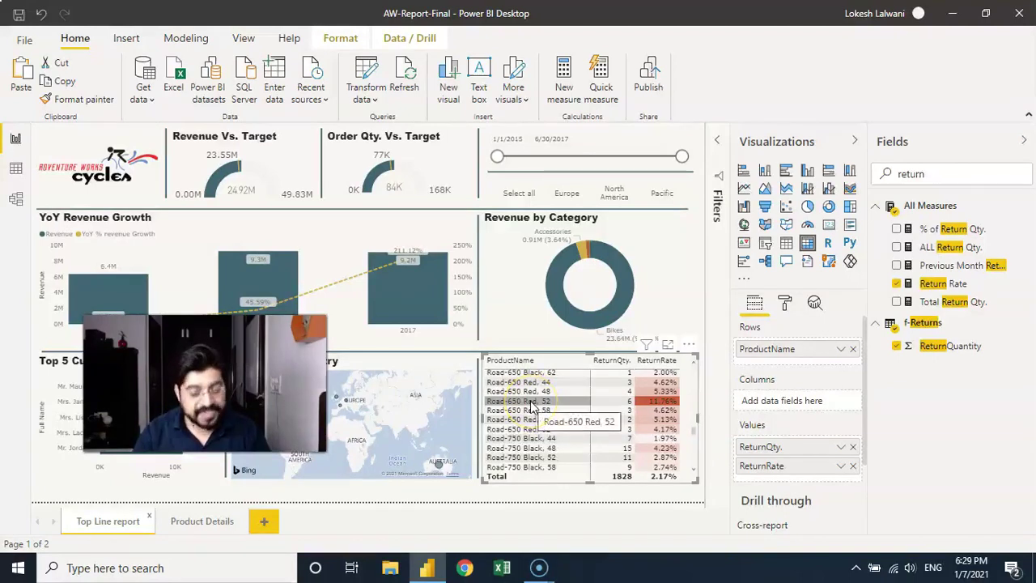
- Compare the Product Details and Top Line report pages, ending on Product Details
{"action": "left_click", "coordinate": [200, 522]}
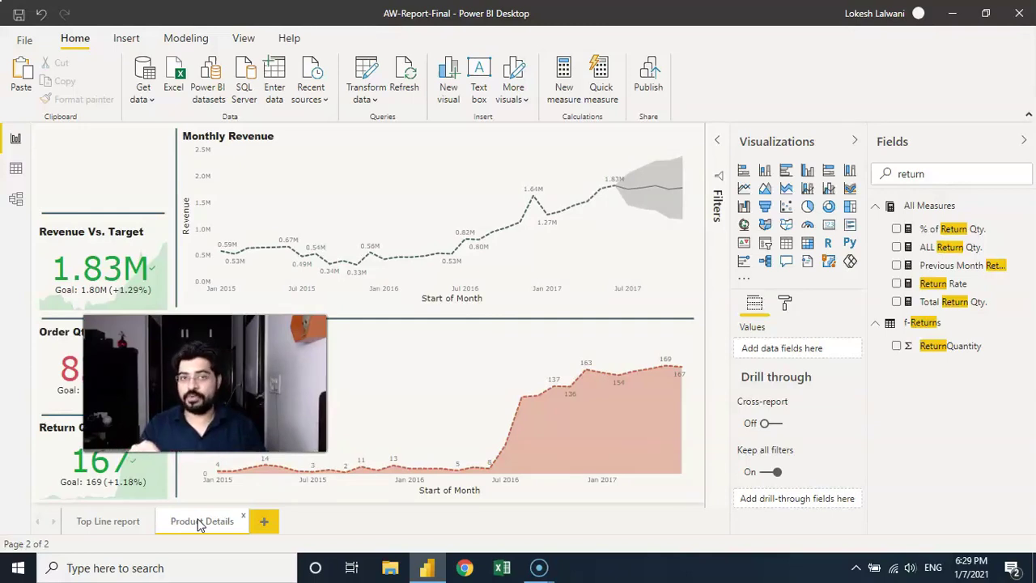
{"action": "left_click", "coordinate": [102, 531]}
{"action": "left_click", "coordinate": [116, 525]}
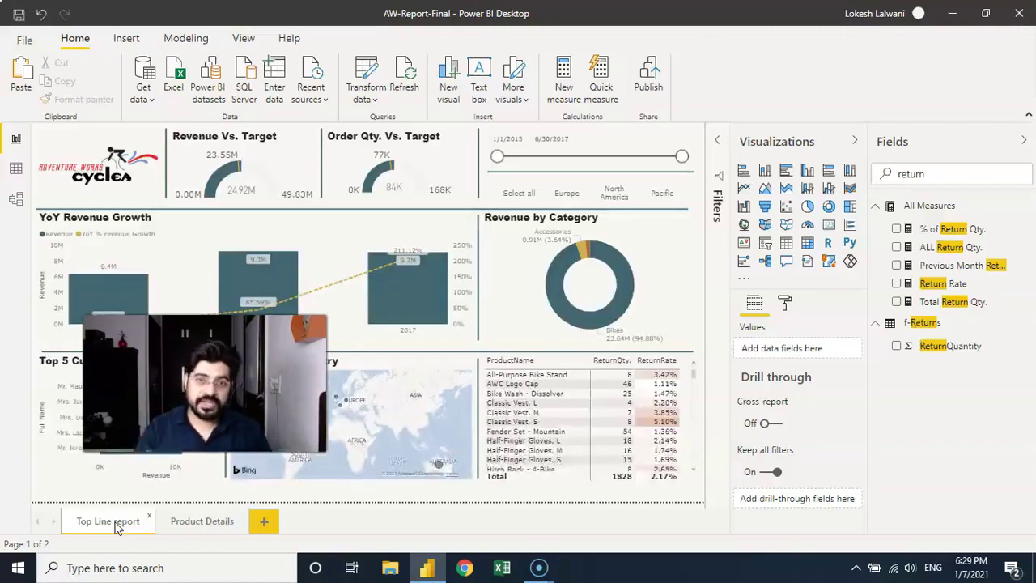
{"action": "left_click", "coordinate": [159, 518]}
{"action": "left_click", "coordinate": [181, 522]}
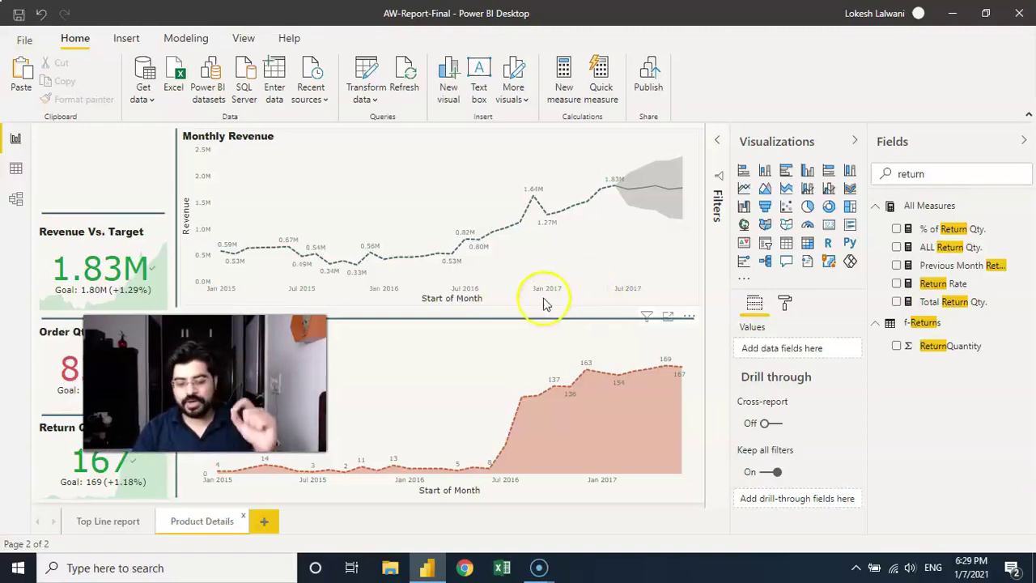
{"action": "mouse_move", "coordinate": [491, 275]}
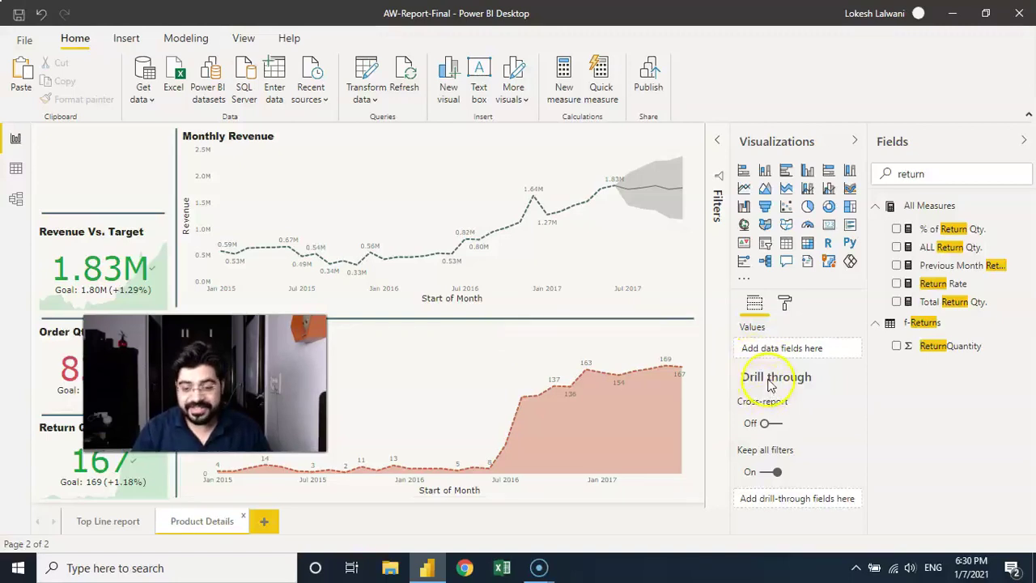
- Find the ProductName field of d-Products and add it as the drill-through field of the Product Details page
{"action": "left_click", "coordinate": [619, 232]}
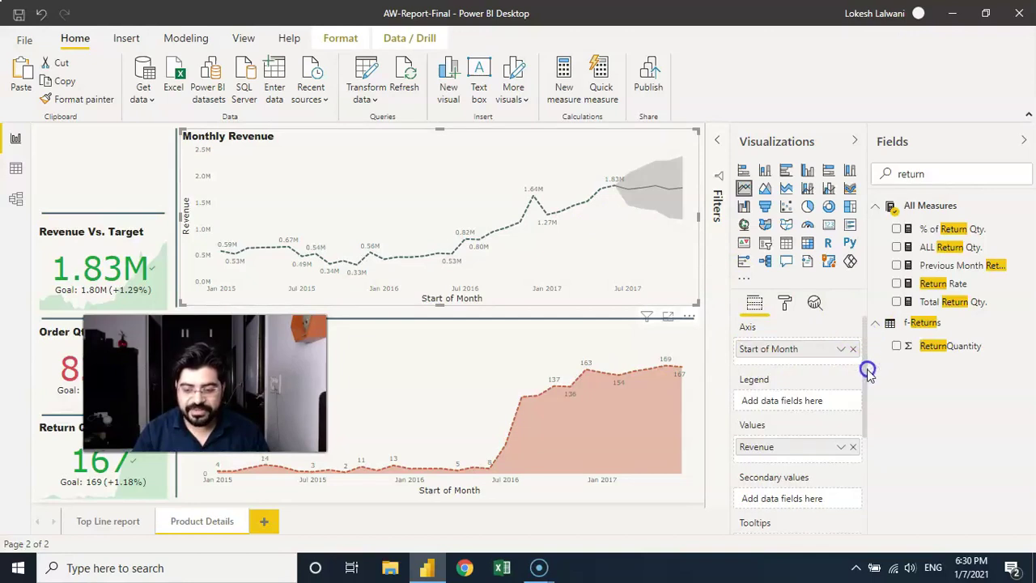
{"action": "left_click_drag", "start_coordinate": [867, 343], "coordinate": [863, 446]}
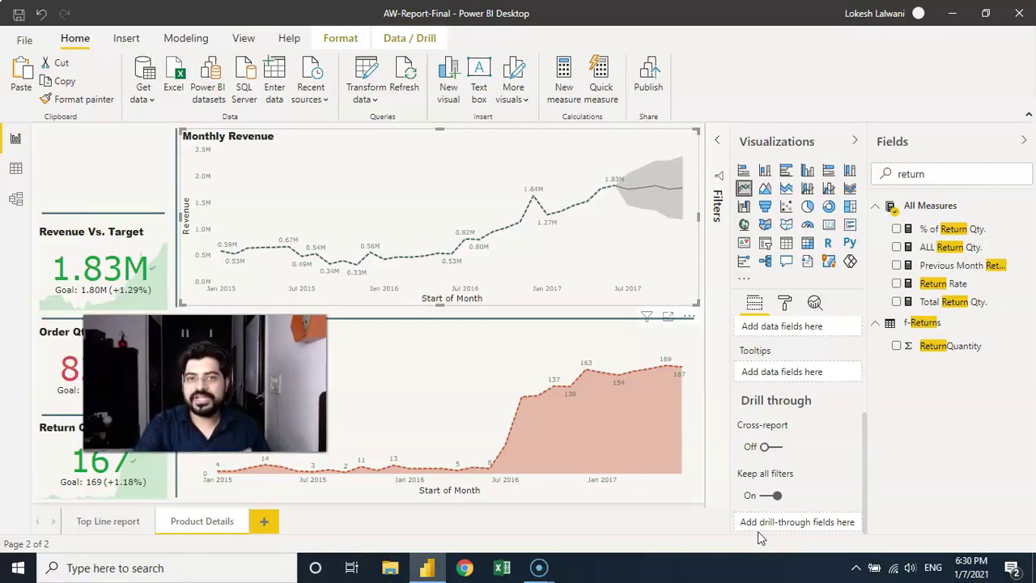
{"action": "double_click", "coordinate": [915, 173]}
{"action": "type", "text": "pr"}
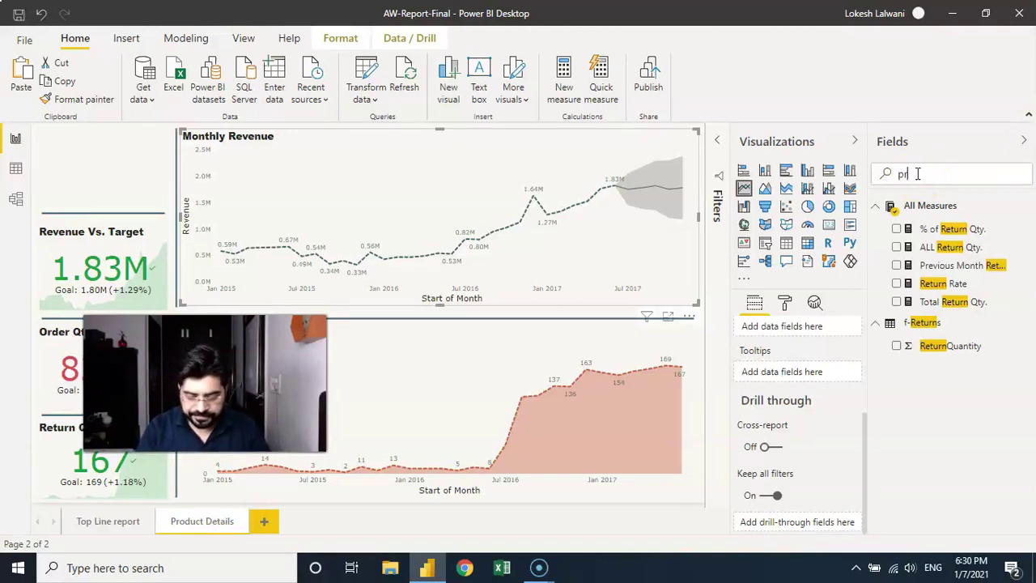
{"action": "type", "text": "oductname"}
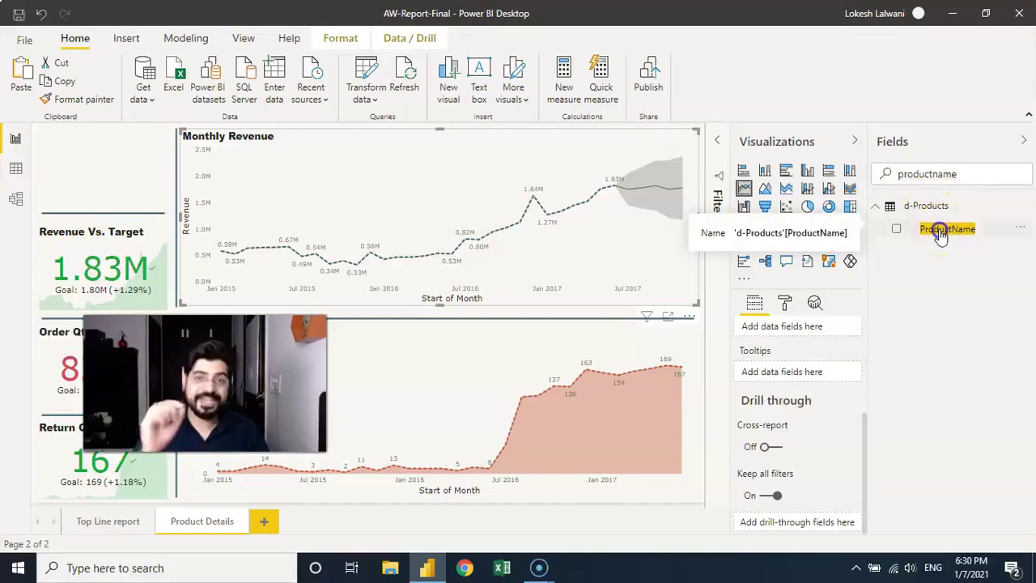
{"action": "left_click_drag", "start_coordinate": [940, 232], "coordinate": [797, 526]}
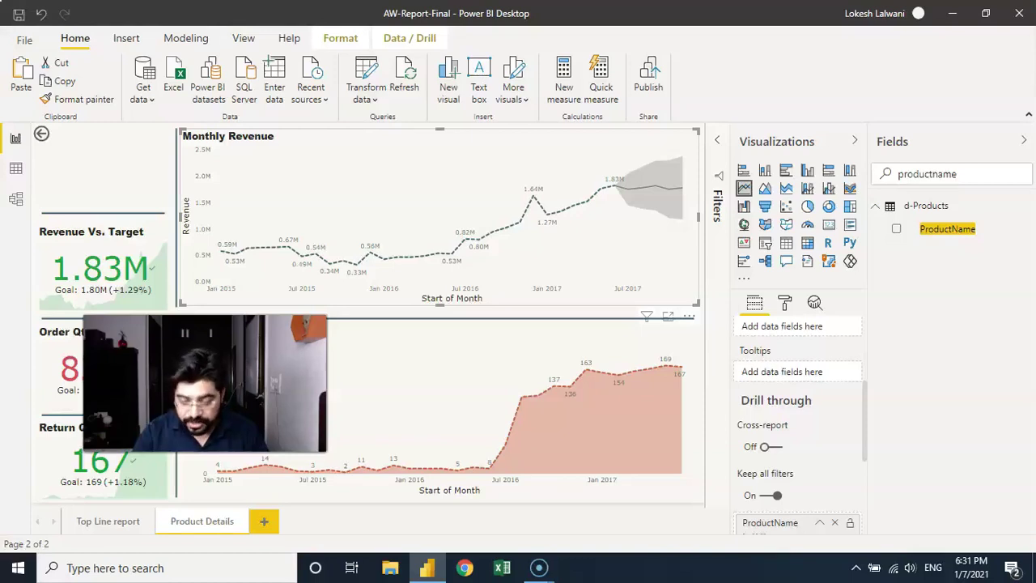
- Reposition the back button slightly inward from the corner of the Product Details page and deselect it
{"action": "left_click", "coordinate": [119, 185]}
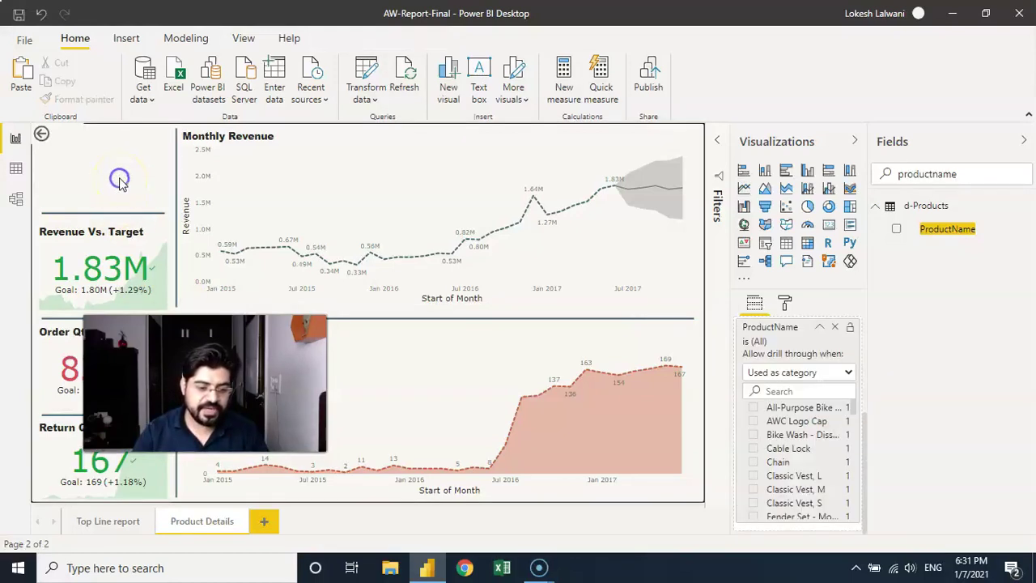
{"action": "left_click", "coordinate": [68, 141]}
{"action": "left_click_drag", "start_coordinate": [80, 148], "coordinate": [64, 149]}
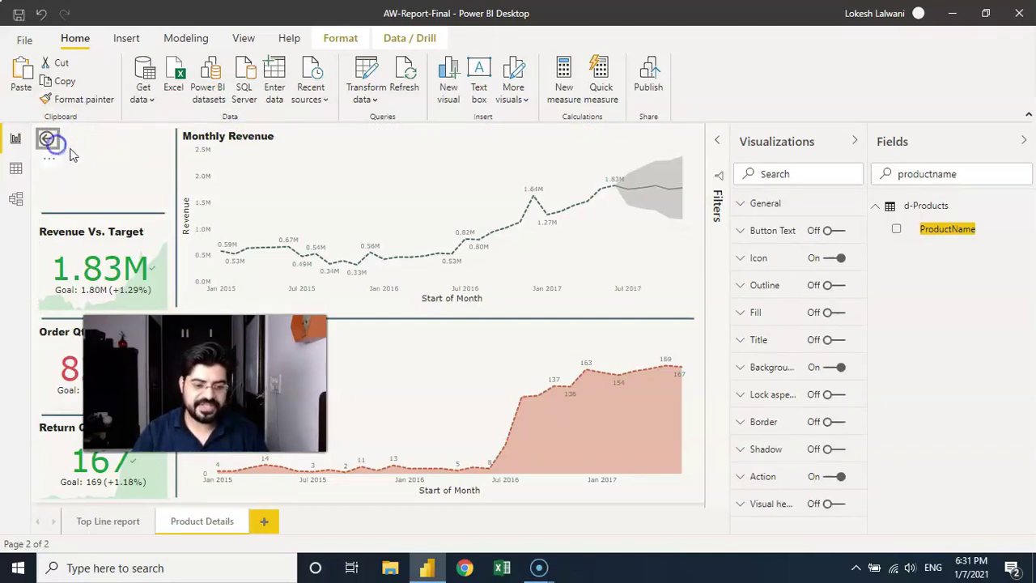
{"action": "left_click", "coordinate": [85, 158]}
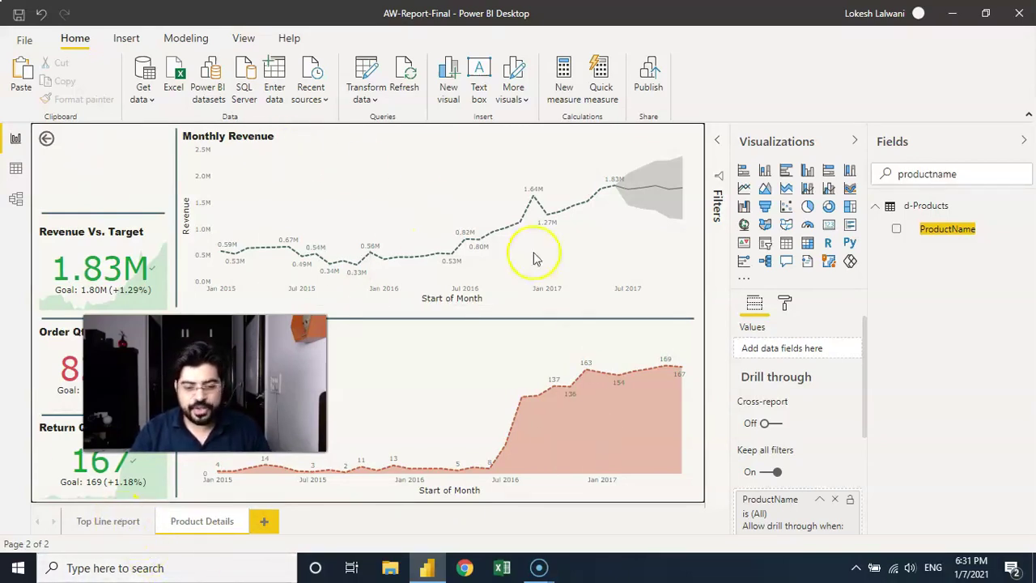
- Drill through to Product Details from the Road-650 Red, 52 row in the Top Line report's product table
{"action": "mouse_move", "coordinate": [389, 190]}
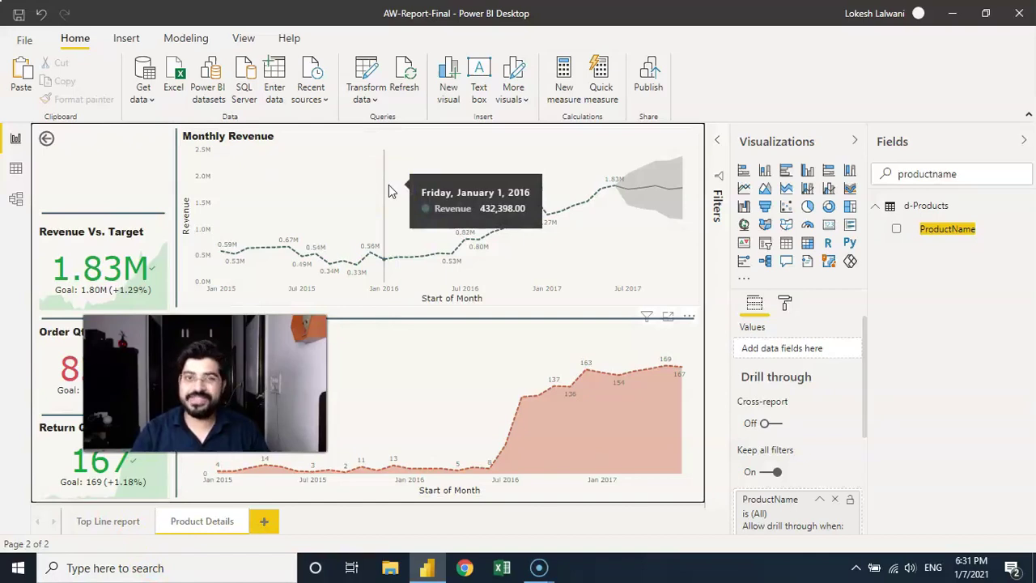
{"action": "left_click", "coordinate": [127, 528]}
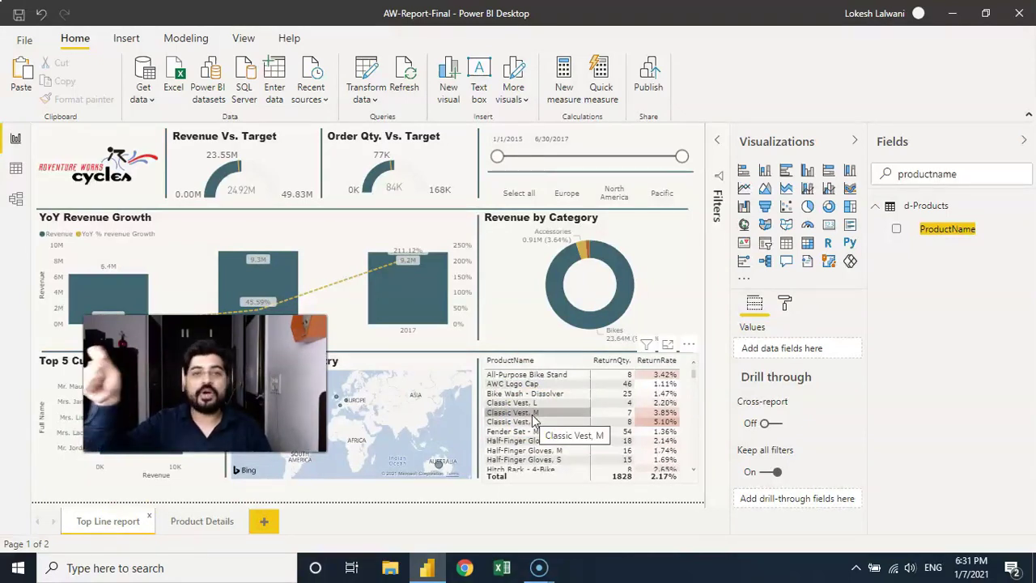
{"action": "left_click", "coordinate": [694, 378]}
{"action": "left_click_drag", "start_coordinate": [694, 378], "coordinate": [694, 433]}
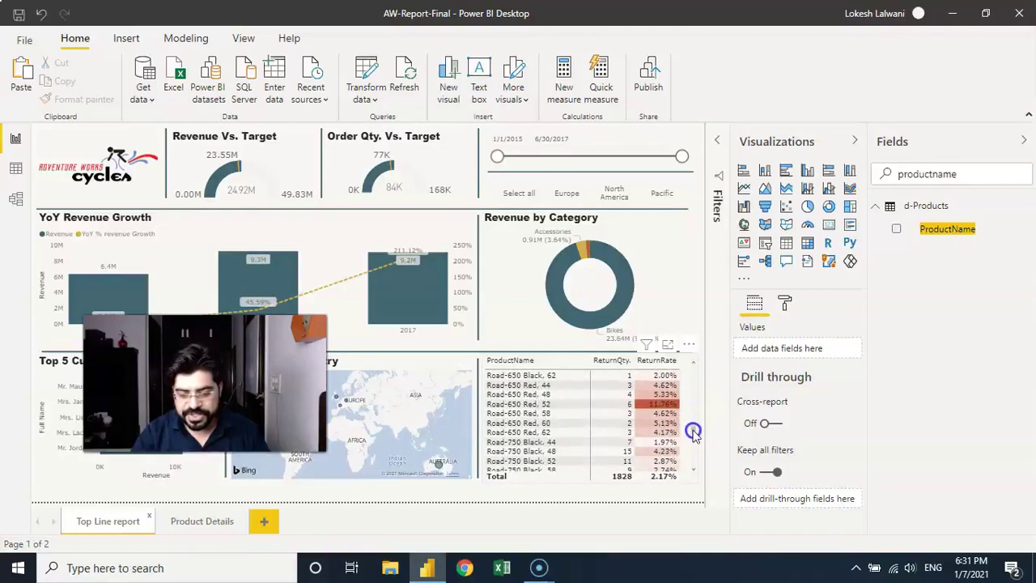
{"action": "left_click", "coordinate": [524, 404]}
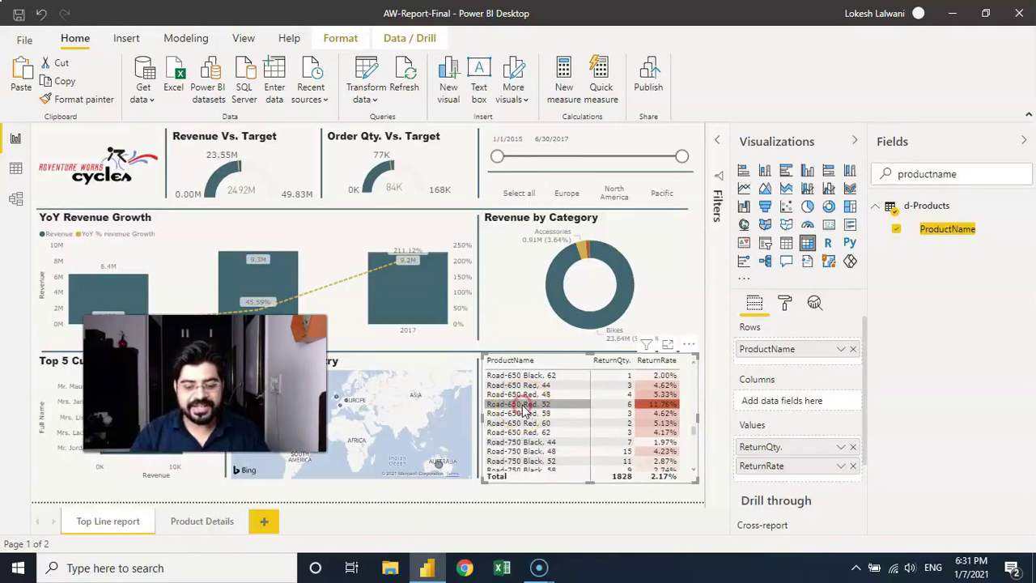
{"action": "right_click", "coordinate": [524, 410]}
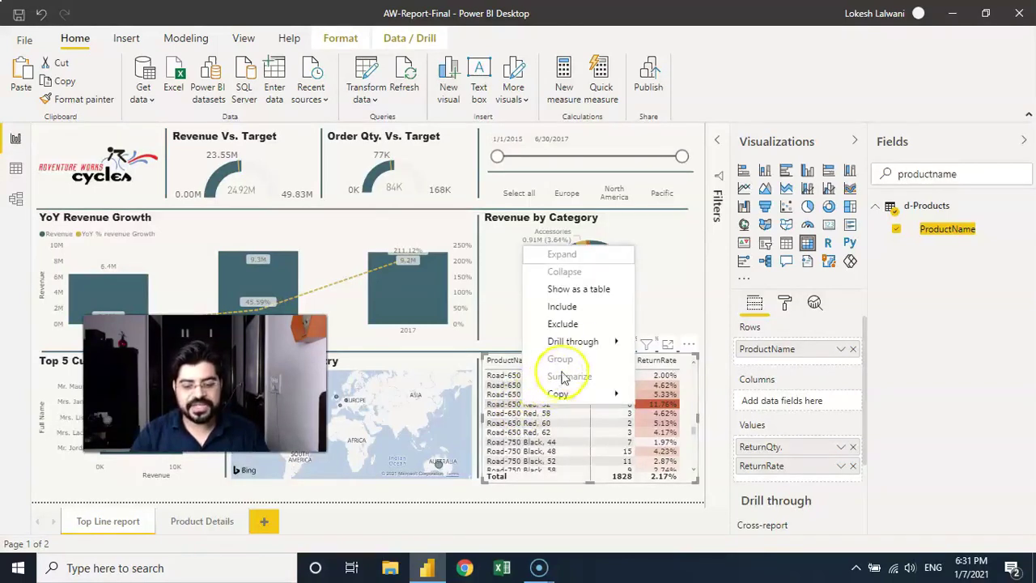
{"action": "mouse_move", "coordinate": [598, 342]}
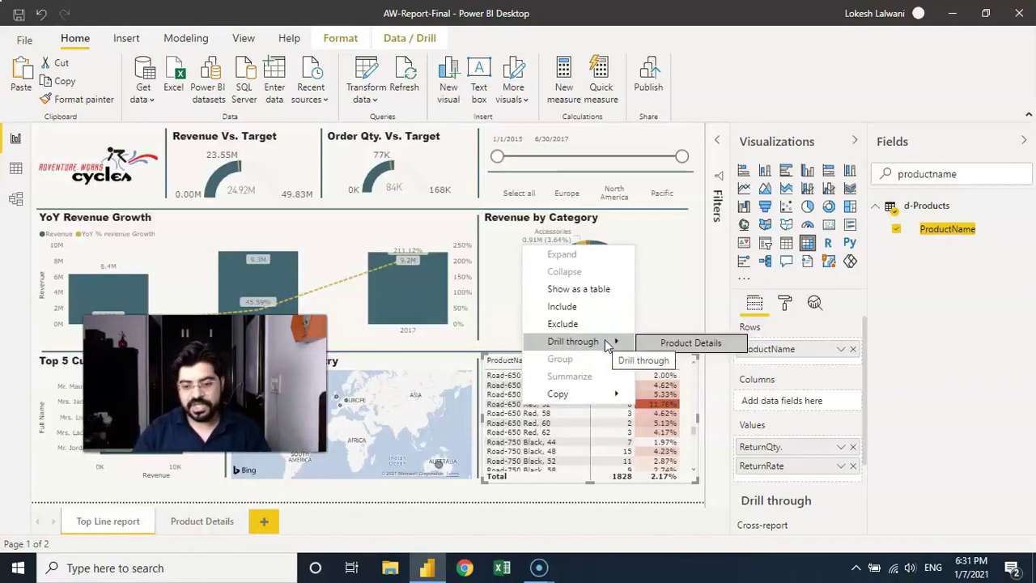
{"action": "left_click", "coordinate": [665, 347]}
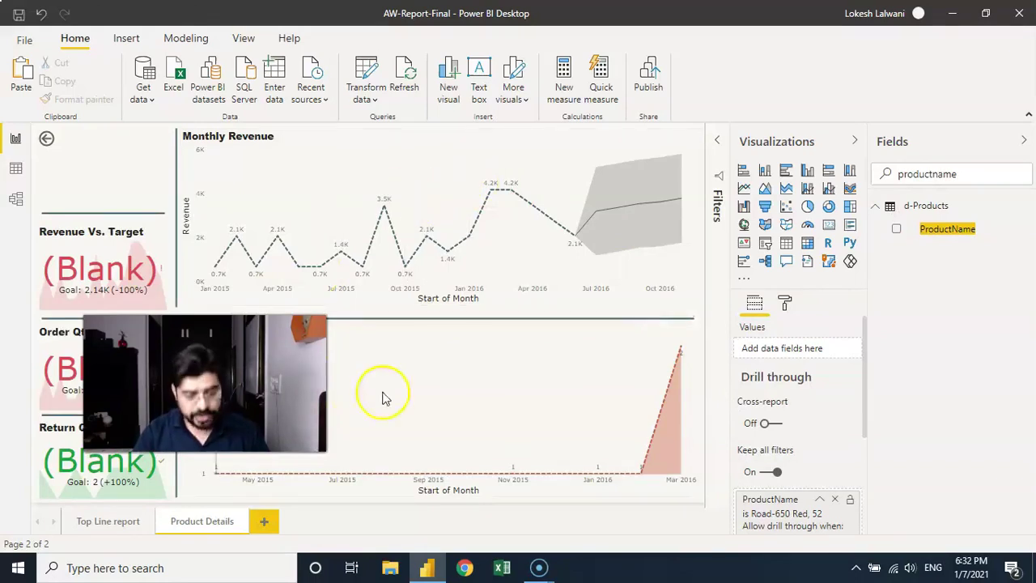
- Return to the Top Line report and drill through to Product Details from the product table's Water Bottle - 30 oz. row
{"action": "mouse_move", "coordinate": [441, 237]}
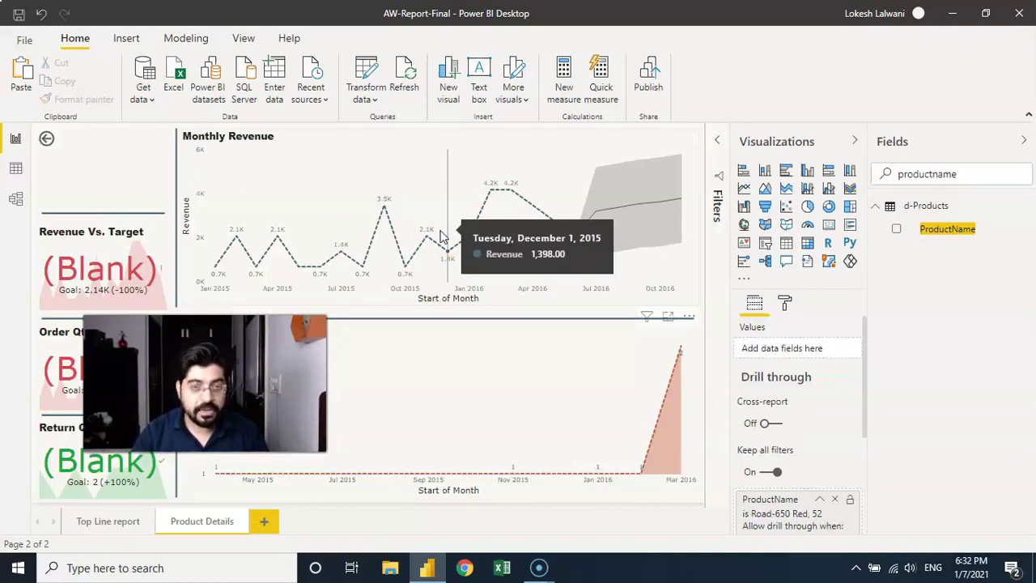
{"action": "left_click", "coordinate": [113, 522]}
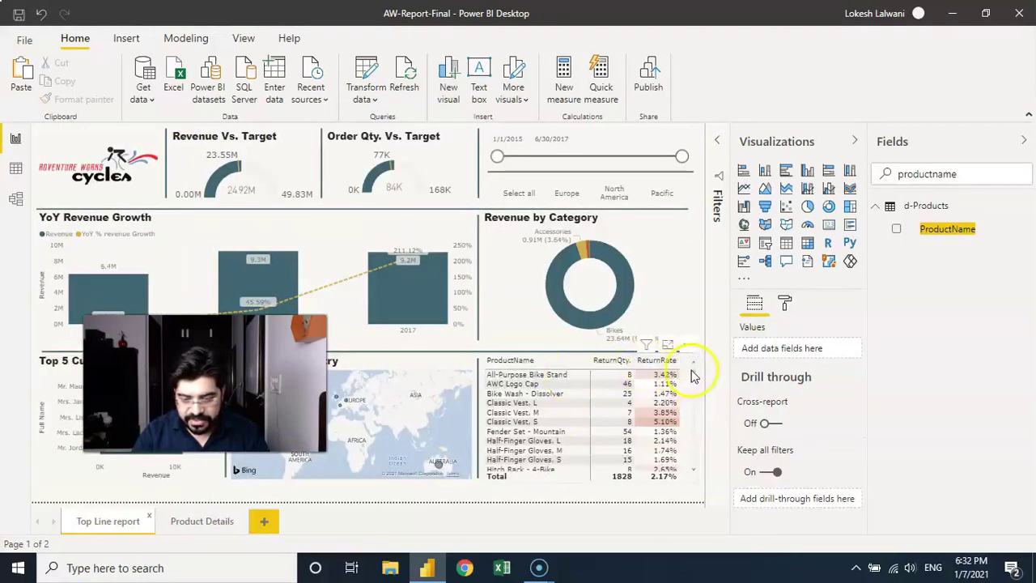
{"action": "scroll", "coordinate": [696, 381], "scroll_direction": "down", "scroll_amount": 2}
{"action": "scroll", "coordinate": [696, 380], "scroll_direction": "down", "scroll_amount": 15}
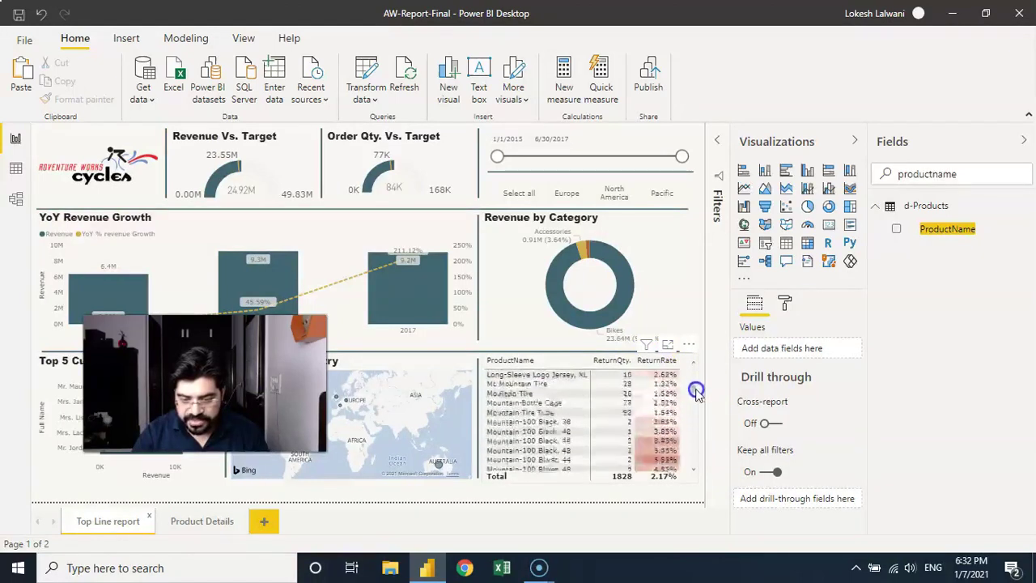
{"action": "left_click_drag", "start_coordinate": [696, 411], "coordinate": [703, 472]}
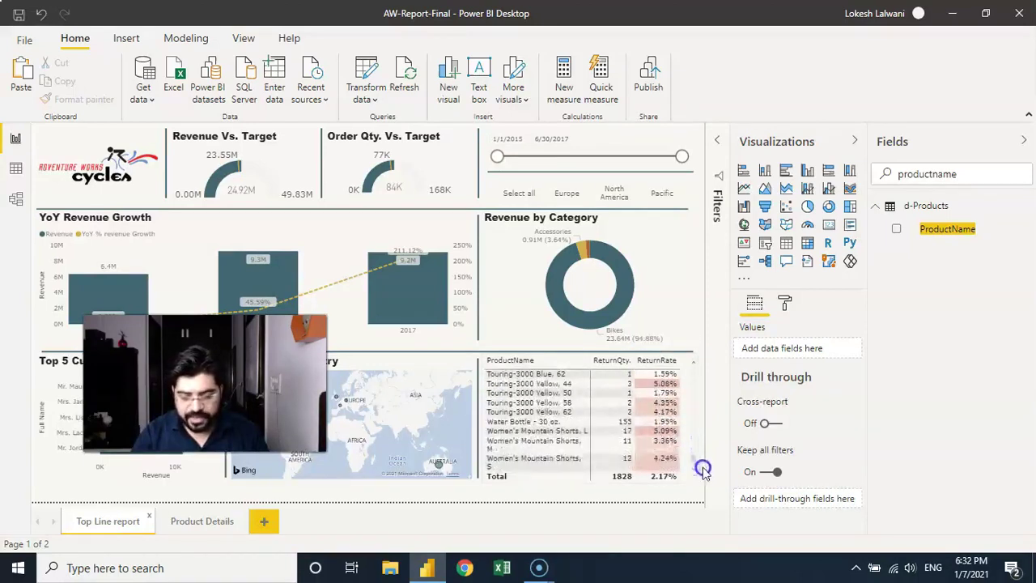
{"action": "left_click", "coordinate": [503, 424]}
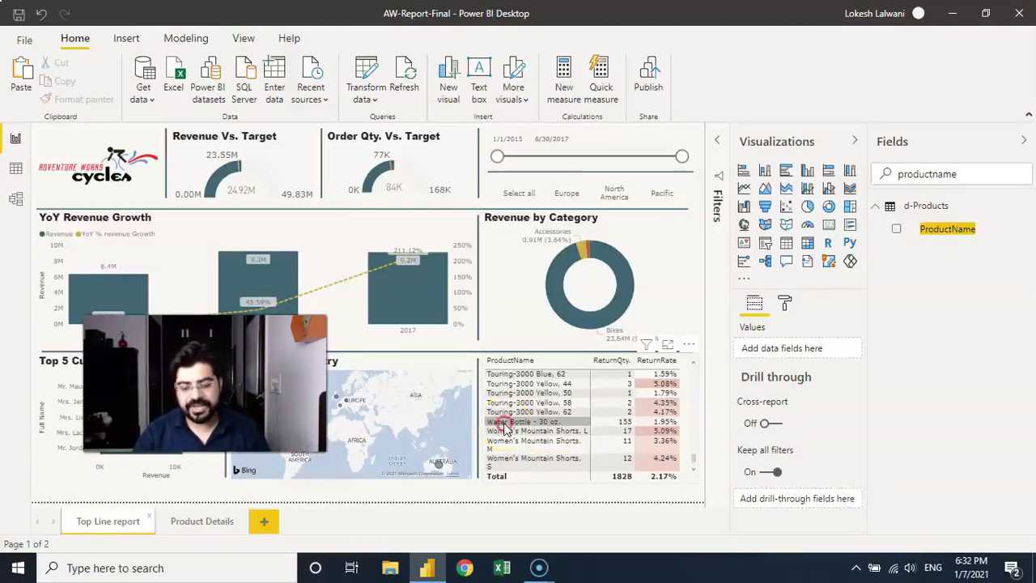
{"action": "right_click", "coordinate": [505, 427]}
{"action": "mouse_move", "coordinate": [590, 359]}
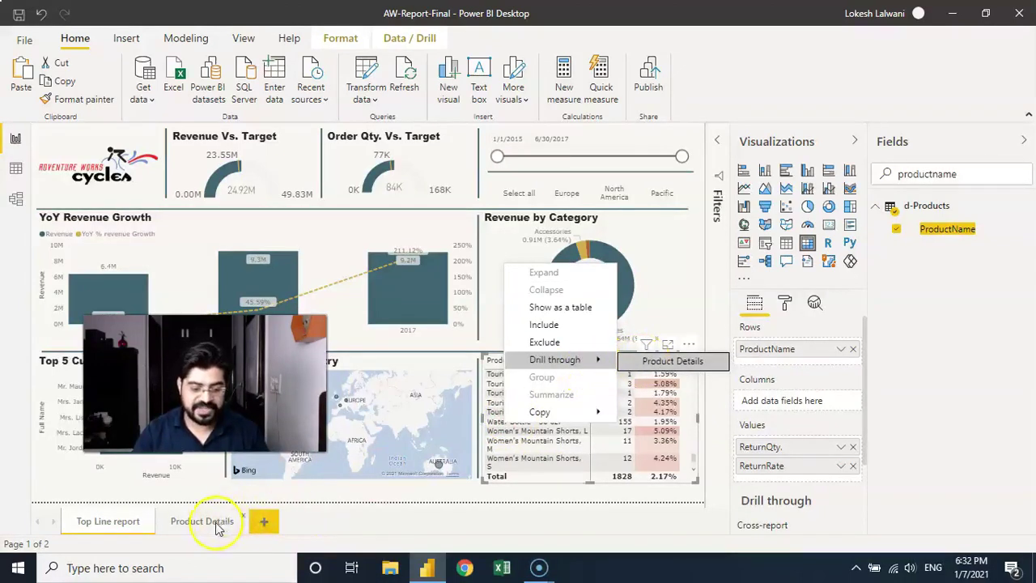
{"action": "left_click", "coordinate": [644, 363]}
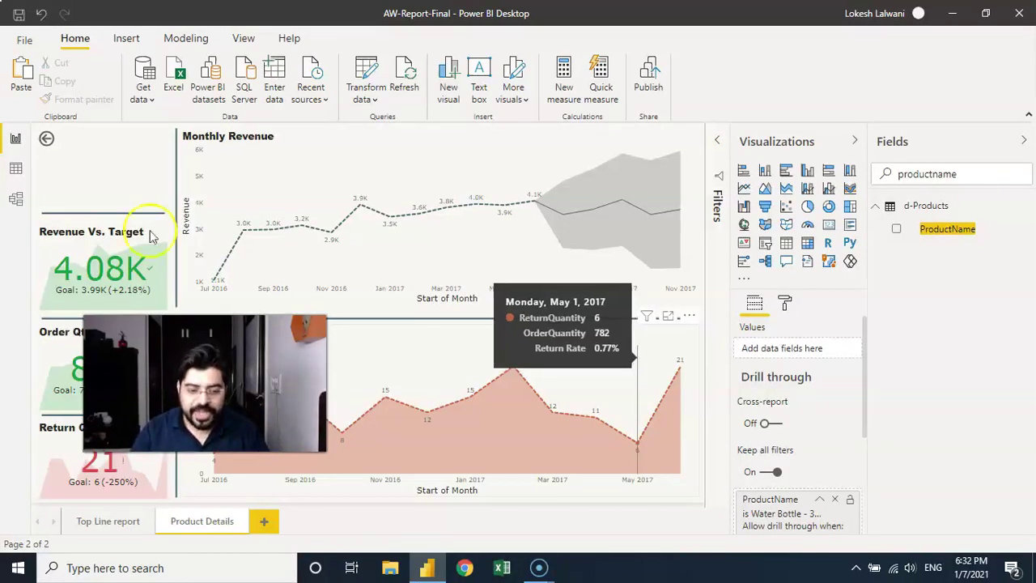
- Add a card showing ProductName in the empty area above Revenue Vs. Target on the Product Details page
{"action": "left_click", "coordinate": [127, 170]}
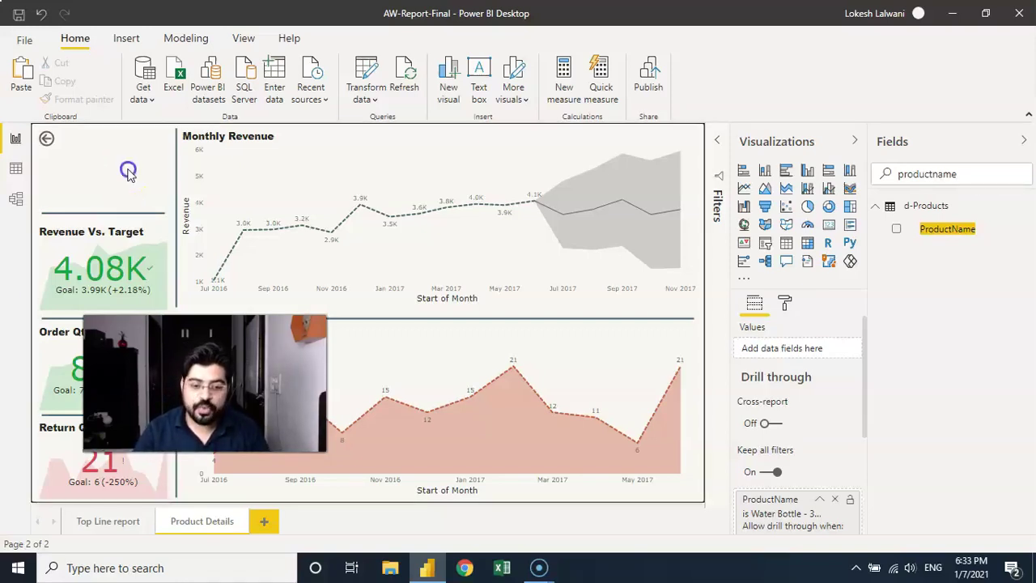
{"action": "left_click", "coordinate": [149, 137]}
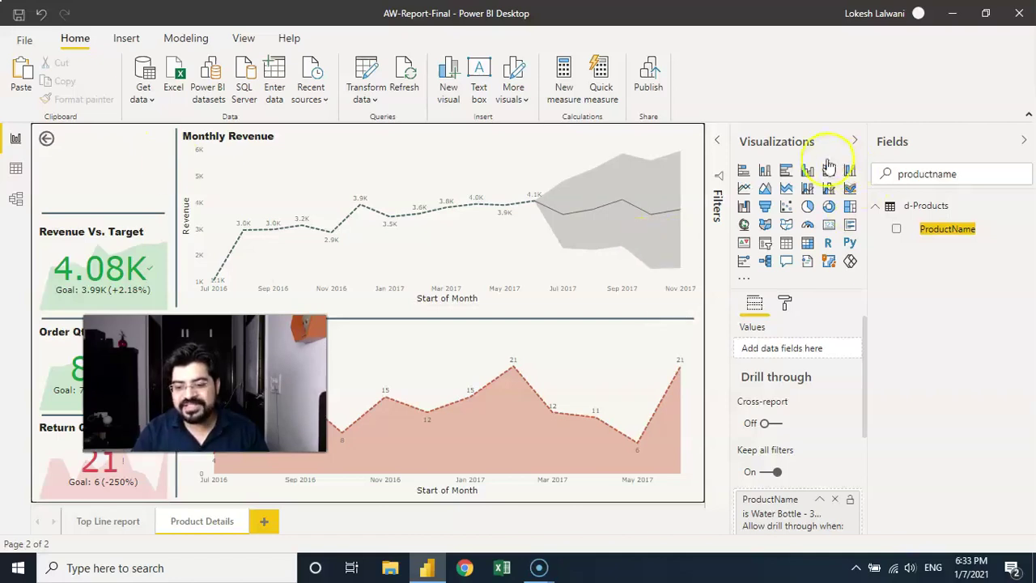
{"action": "left_click", "coordinate": [829, 229]}
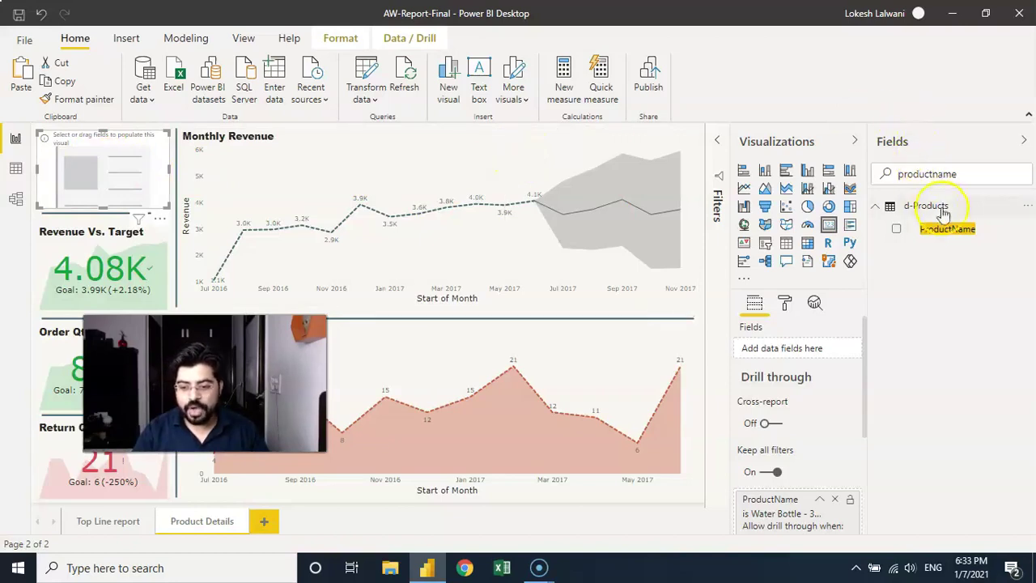
{"action": "left_click_drag", "start_coordinate": [947, 233], "coordinate": [797, 348]}
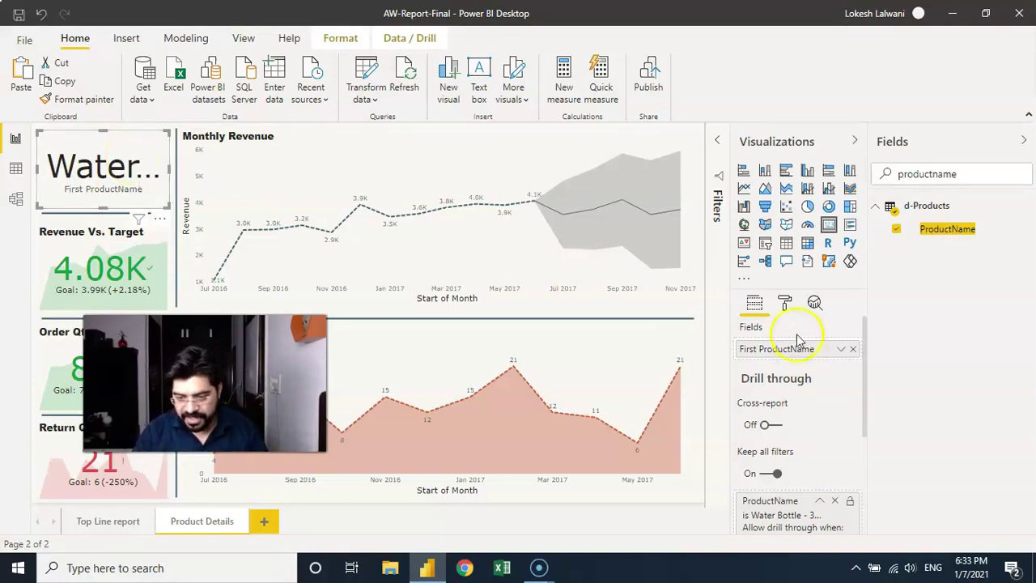
- Set the product name card's data label text size to 25 pt
{"action": "left_click", "coordinate": [785, 306]}
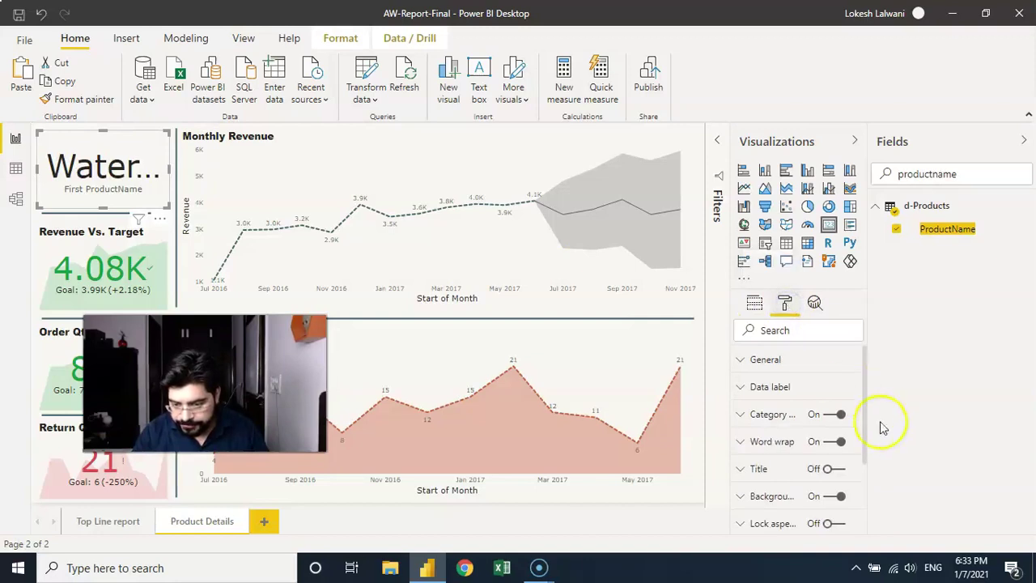
{"action": "left_click_drag", "start_coordinate": [868, 378], "coordinate": [865, 414]}
{"action": "left_click", "coordinate": [804, 368]}
{"action": "left_click_drag", "start_coordinate": [763, 424], "coordinate": [739, 426]}
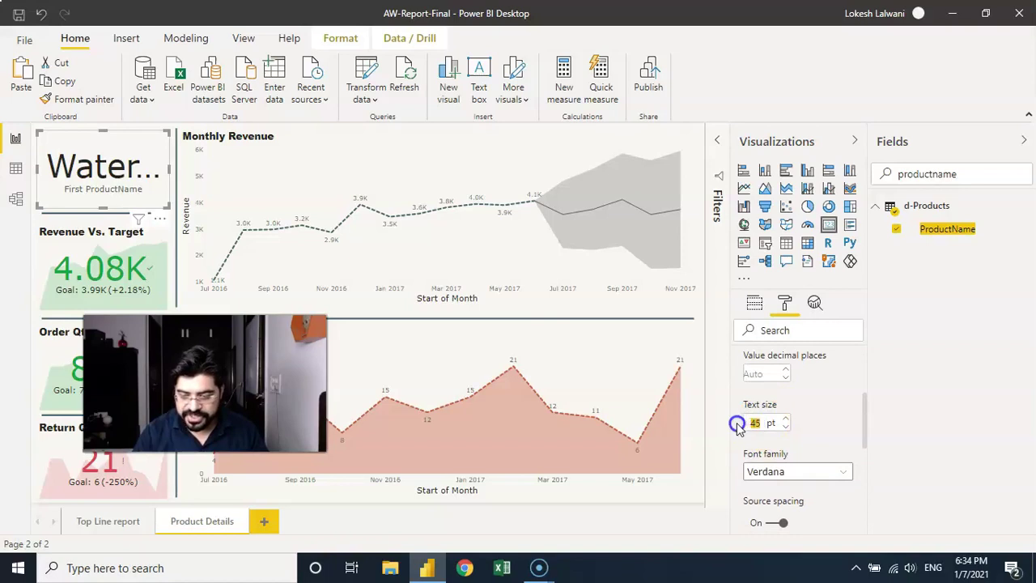
{"action": "type", "text": "25"}
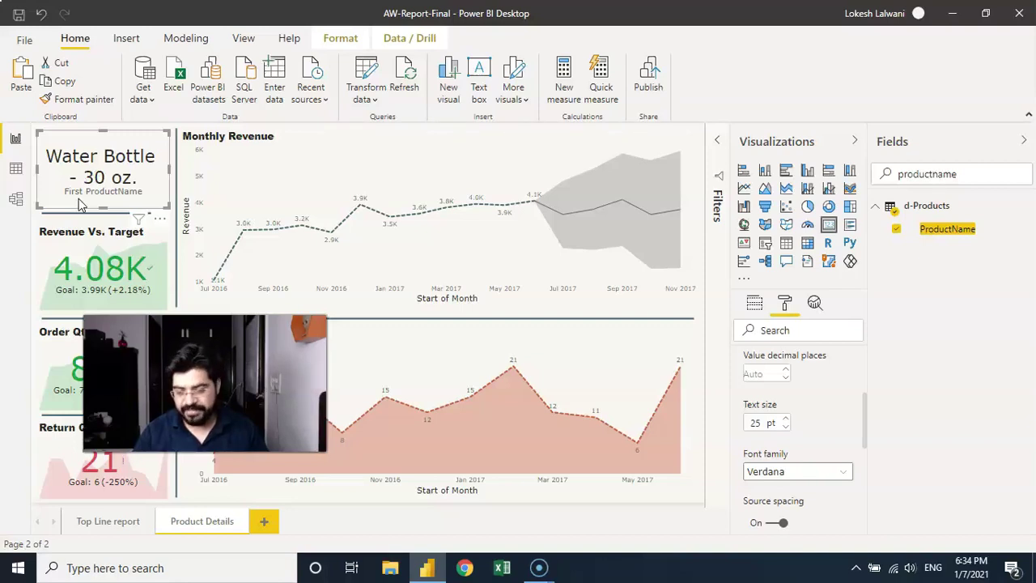
- Turn off the category label of the product name card
{"action": "left_click_drag", "start_coordinate": [867, 418], "coordinate": [865, 365]}
{"action": "left_click", "coordinate": [822, 386]}
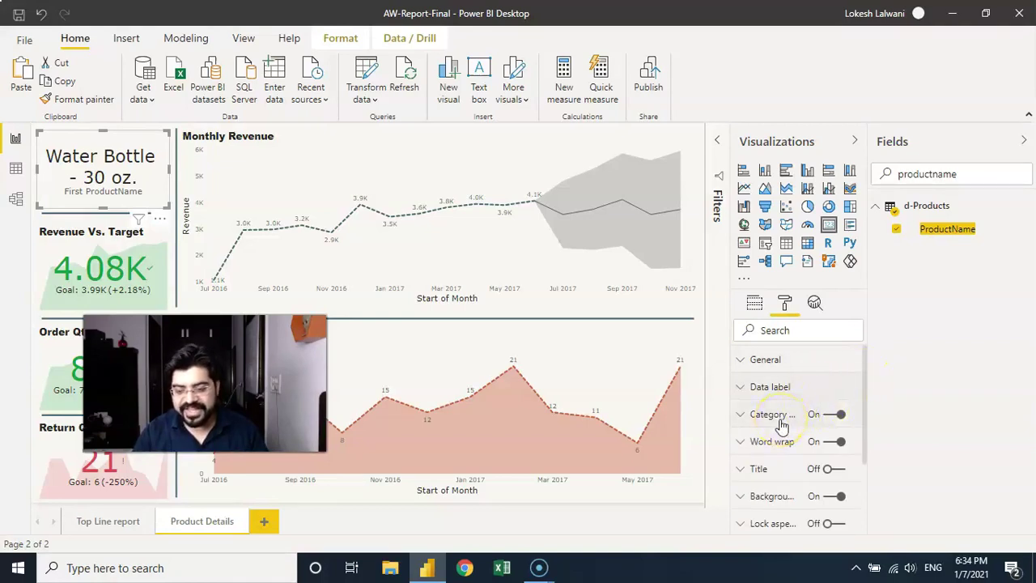
{"action": "left_click", "coordinate": [831, 415]}
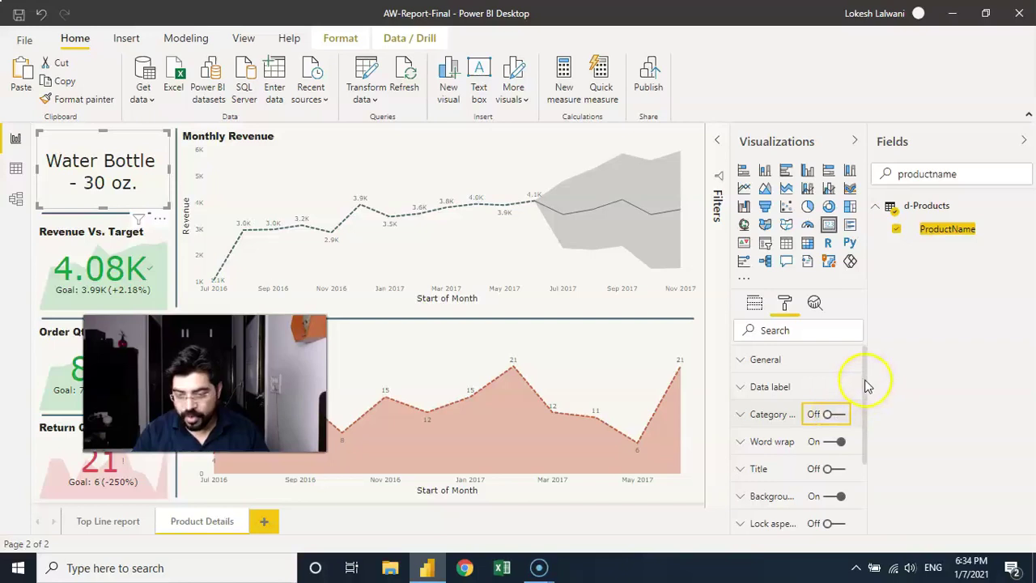
- Set the product name card's background to the dark teal theme color
{"action": "left_click_drag", "start_coordinate": [865, 382], "coordinate": [865, 417]}
{"action": "left_click", "coordinate": [770, 442]}
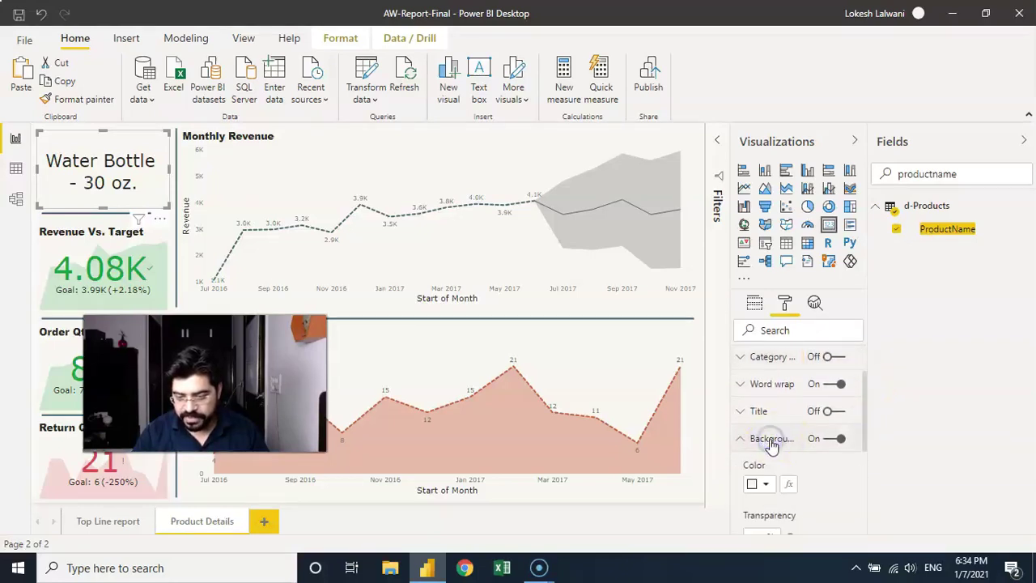
{"action": "left_click_drag", "start_coordinate": [868, 393], "coordinate": [864, 432]}
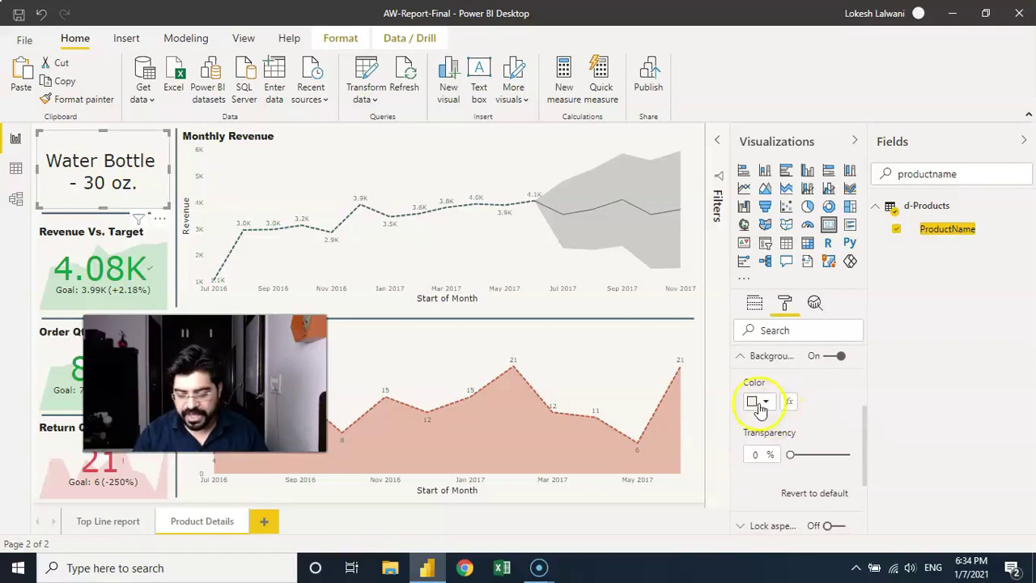
{"action": "left_click", "coordinate": [766, 403]}
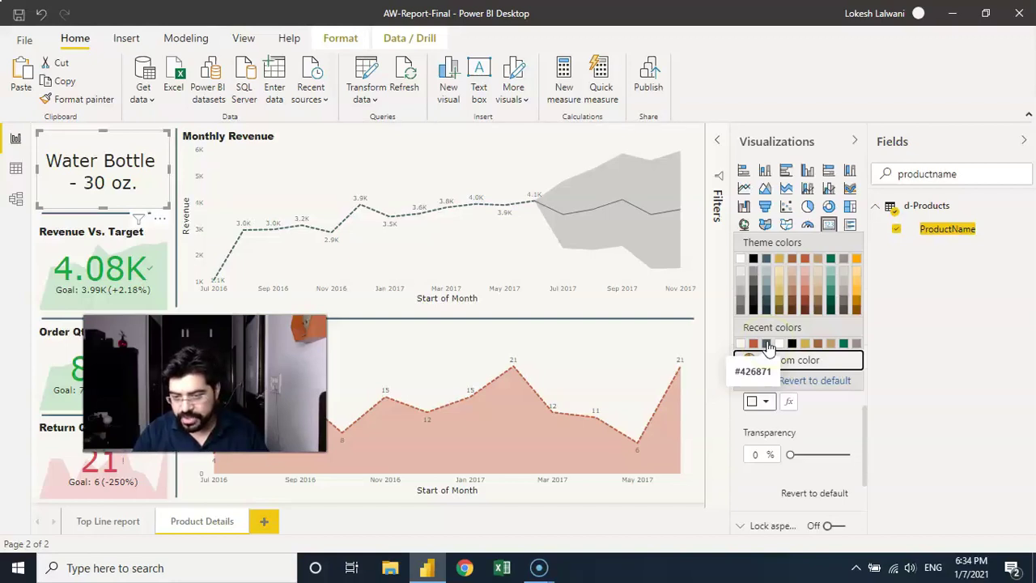
{"action": "left_click", "coordinate": [766, 259]}
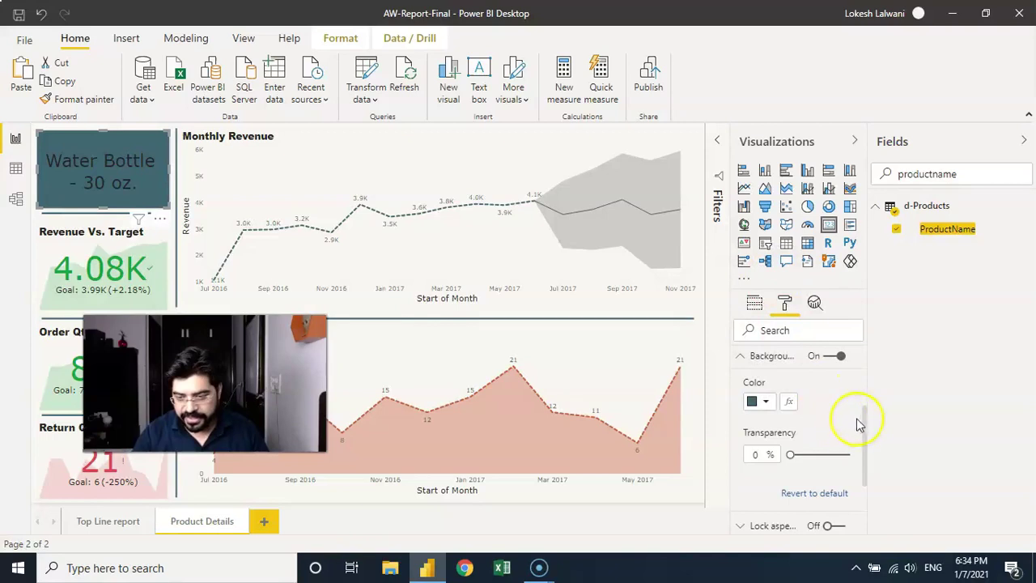
- Change the product name card's data label color to white
{"action": "left_click_drag", "start_coordinate": [867, 428], "coordinate": [865, 345]}
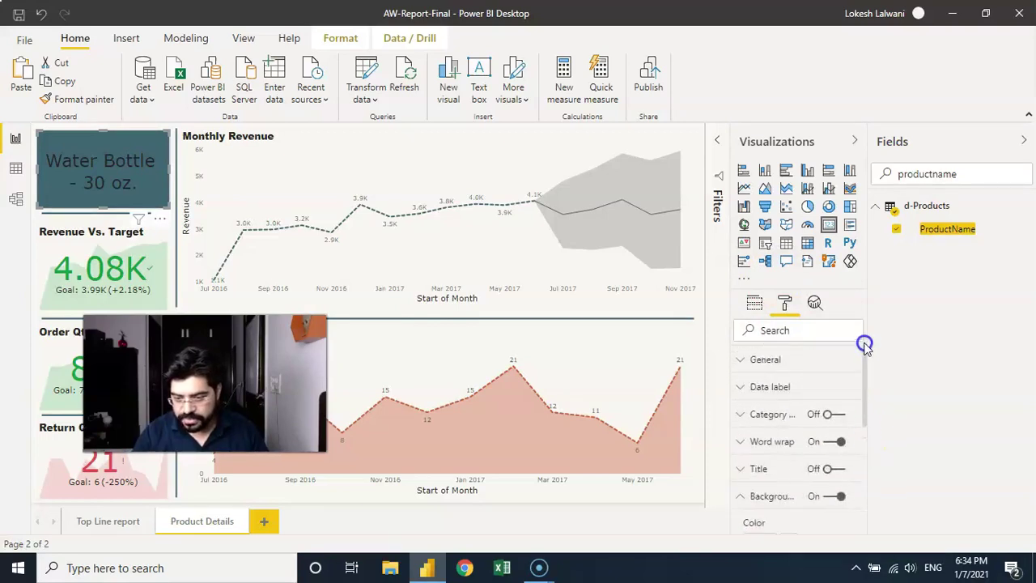
{"action": "left_click", "coordinate": [771, 389]}
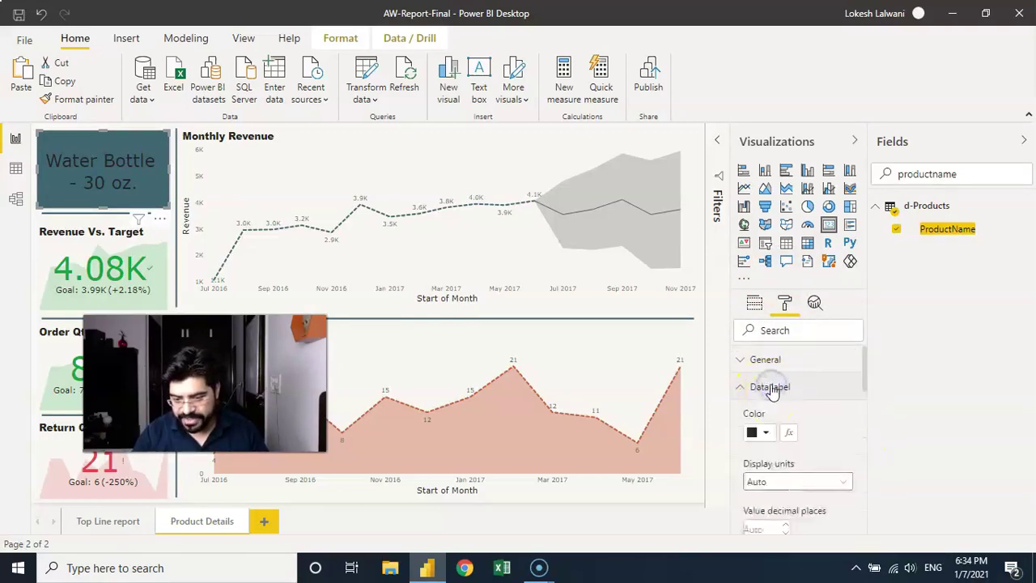
{"action": "left_click", "coordinate": [765, 432]}
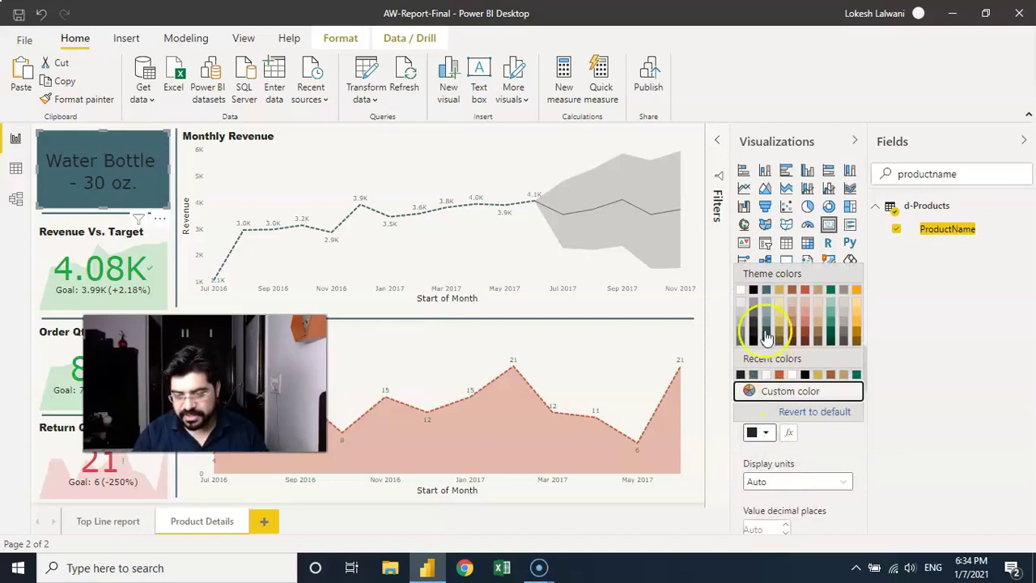
{"action": "left_click", "coordinate": [740, 289]}
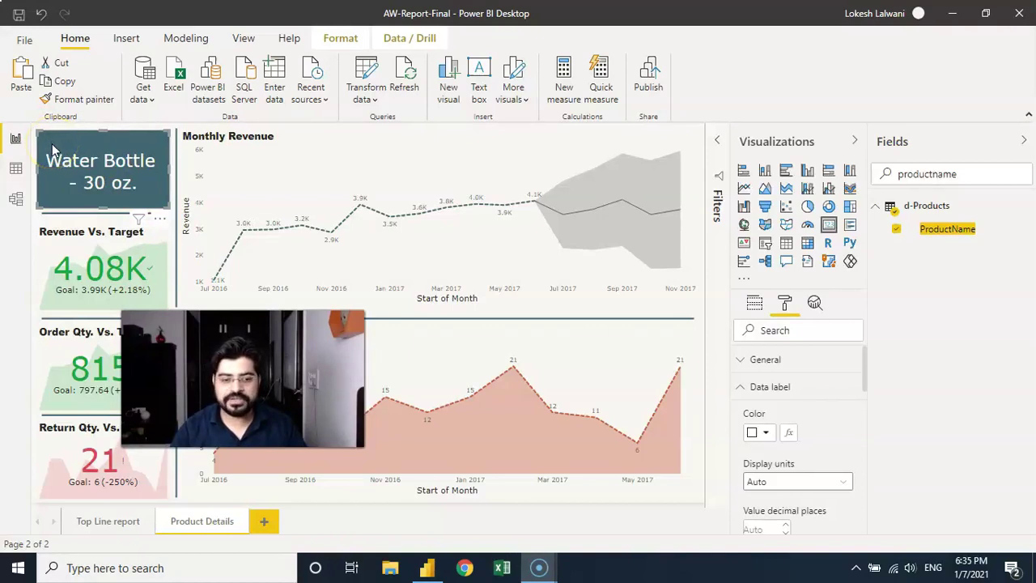
- Send the product name card backward behind the page's back button and deselect it
{"action": "left_click", "coordinate": [111, 145]}
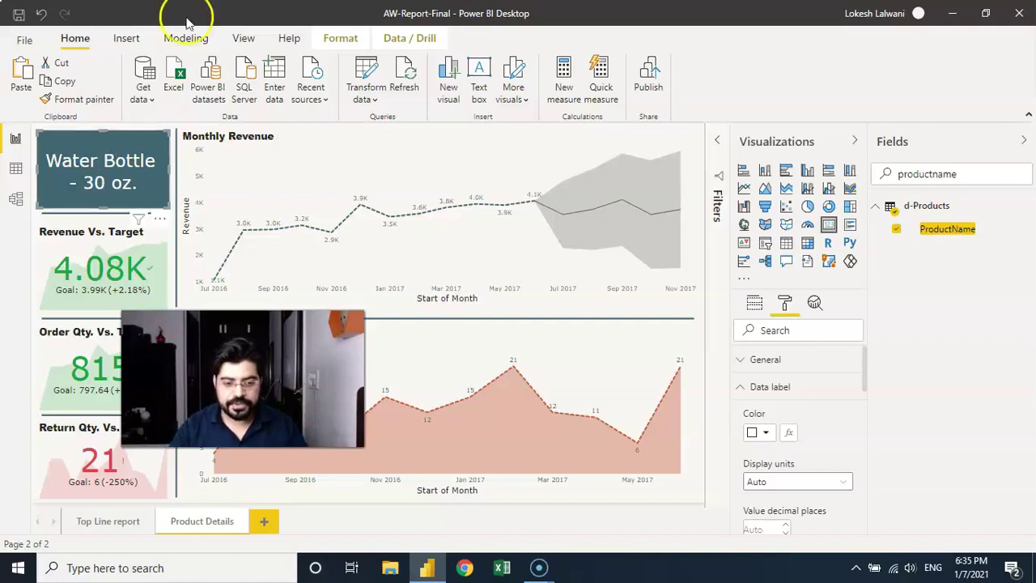
{"action": "left_click", "coordinate": [341, 40]}
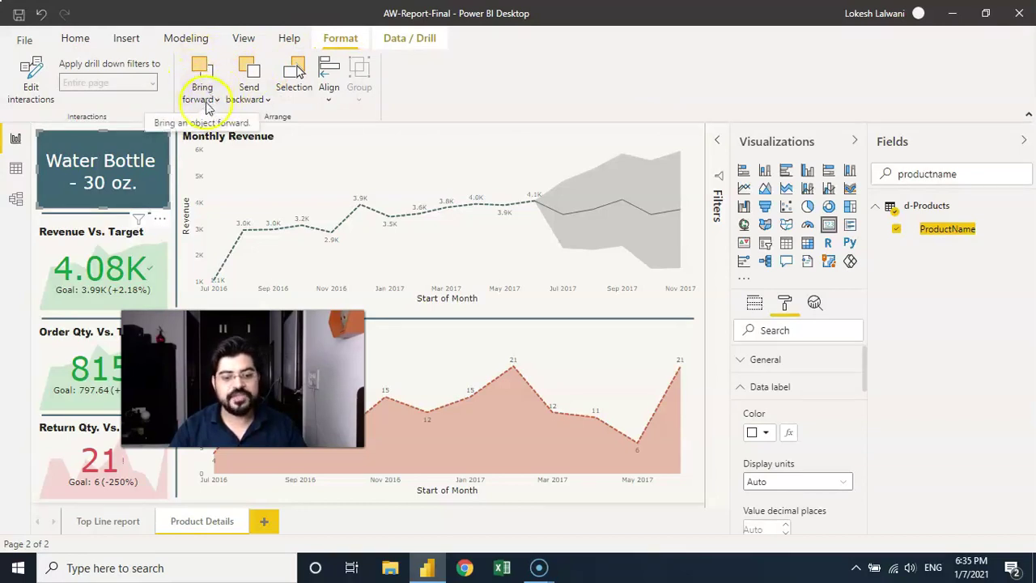
{"action": "left_click", "coordinate": [250, 71]}
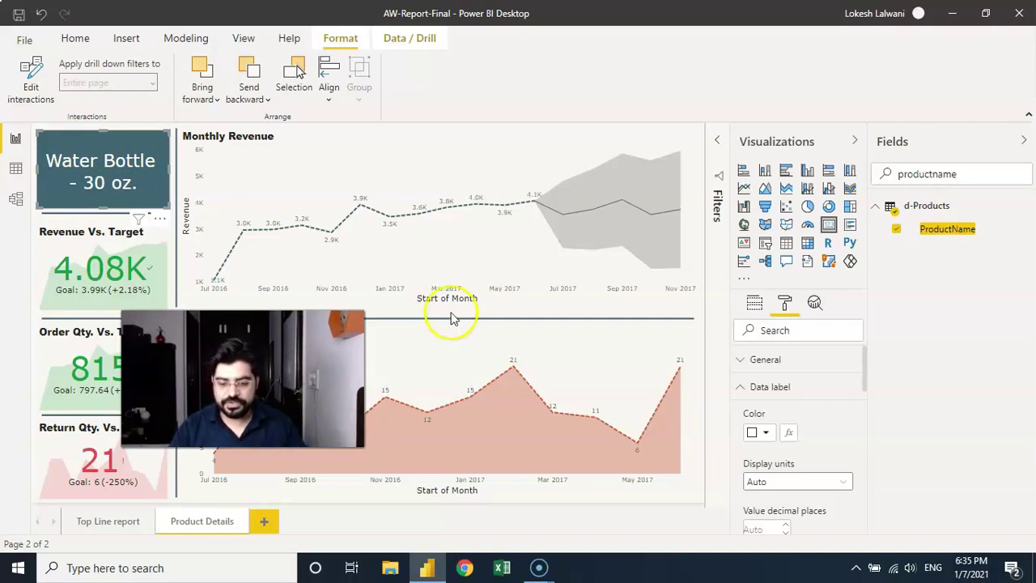
{"action": "left_click", "coordinate": [499, 511]}
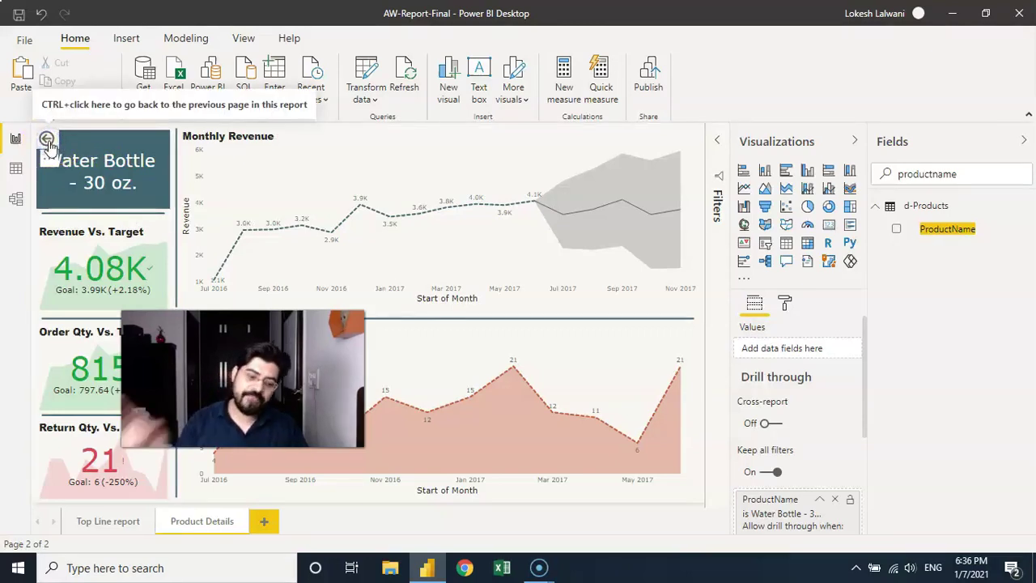
- Use the report's back button to return to Top Line report and drill through to Product Details from the AWC Logo Cap row
{"action": "left_click", "coordinate": [47, 142], "text": "ctrl"}
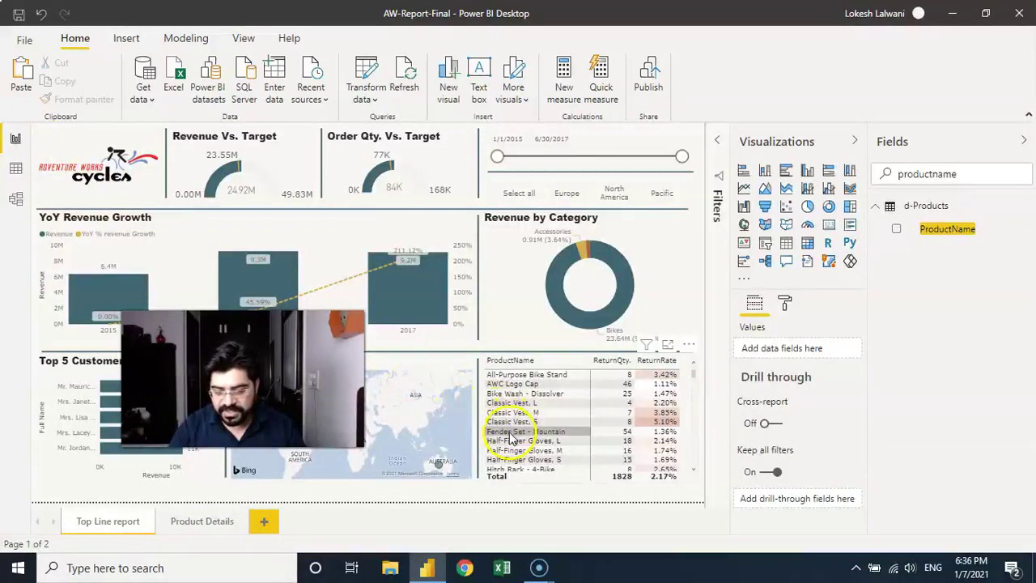
{"action": "right_click", "coordinate": [513, 387]}
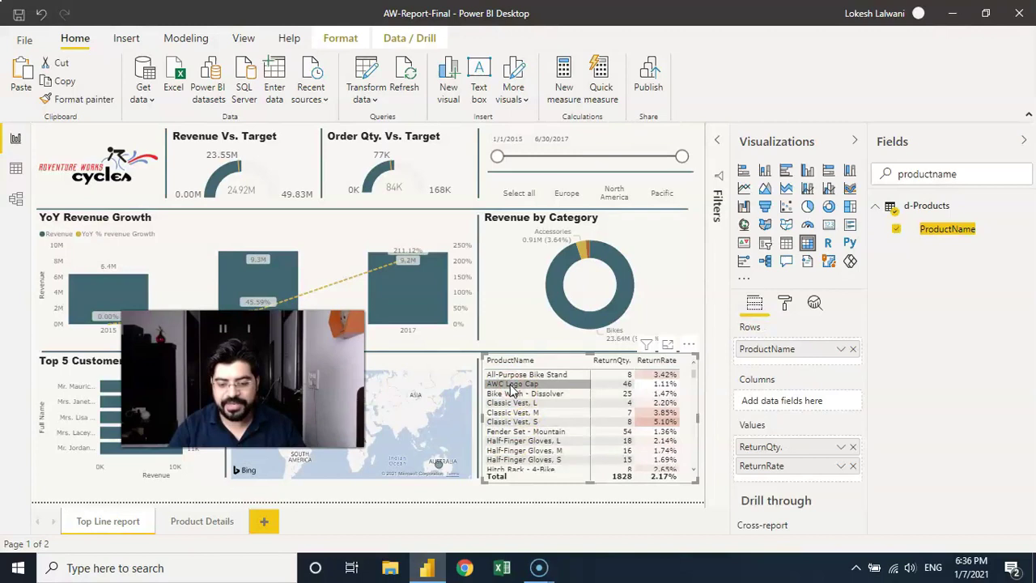
{"action": "mouse_move", "coordinate": [581, 486]}
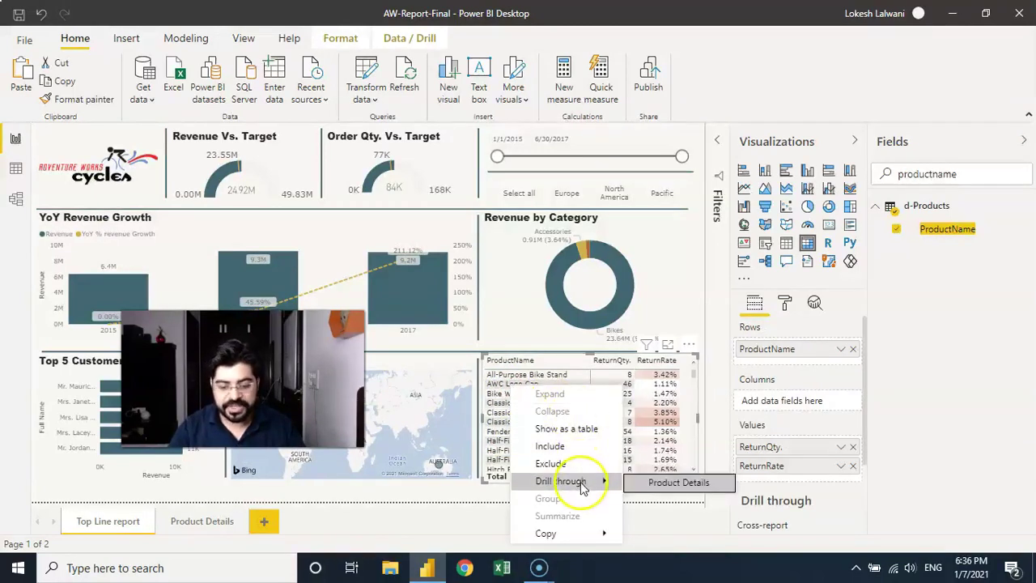
{"action": "left_click", "coordinate": [653, 481]}
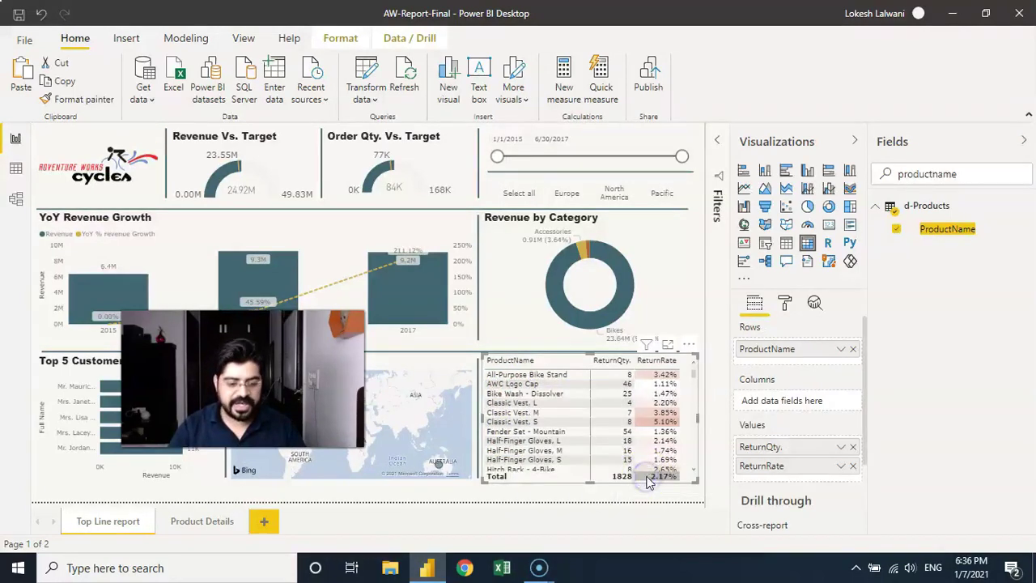